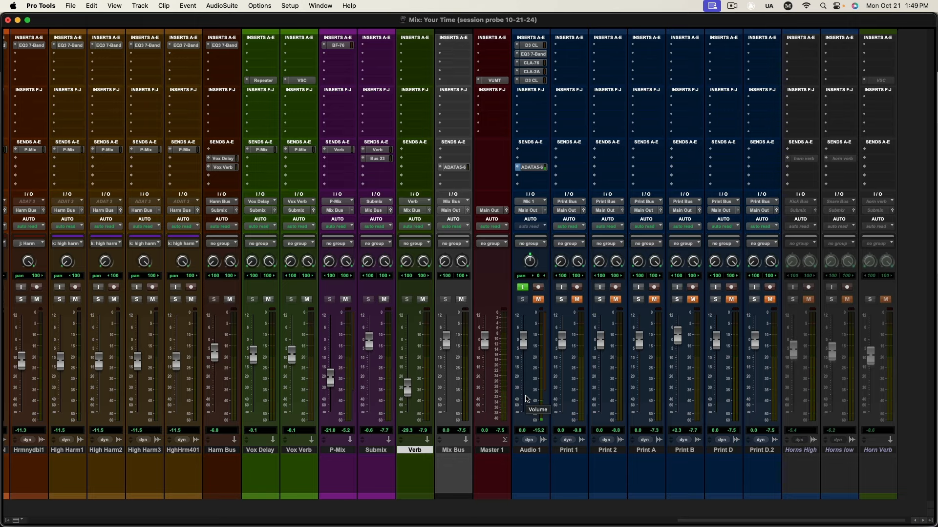
Step: Raise the Mix Bus fader to +5.3 dB while the mix plays, and stop playback
key("space")
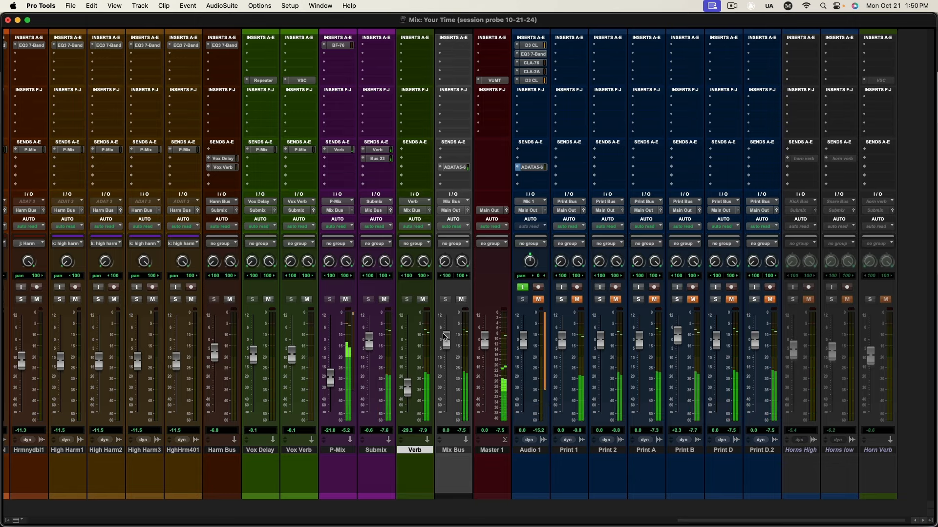
left_click_drag(446, 341, 444, 329)
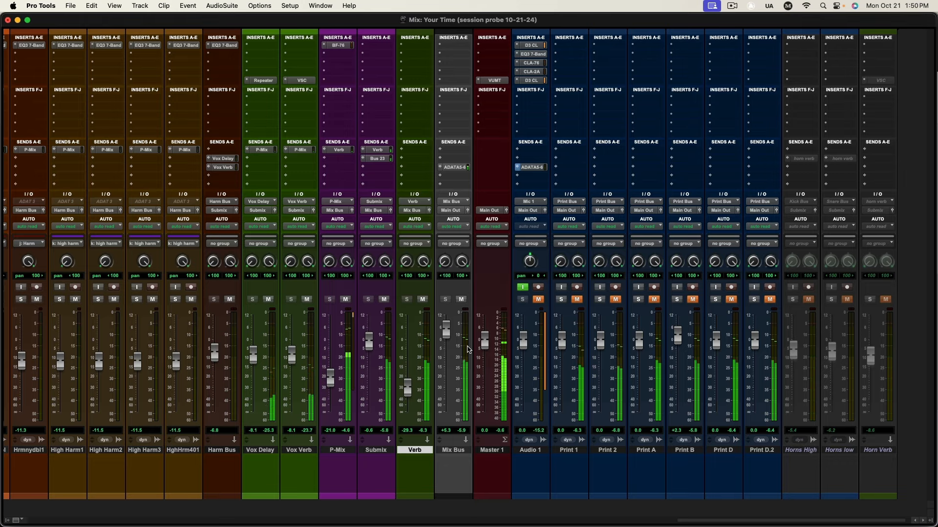
key("space")
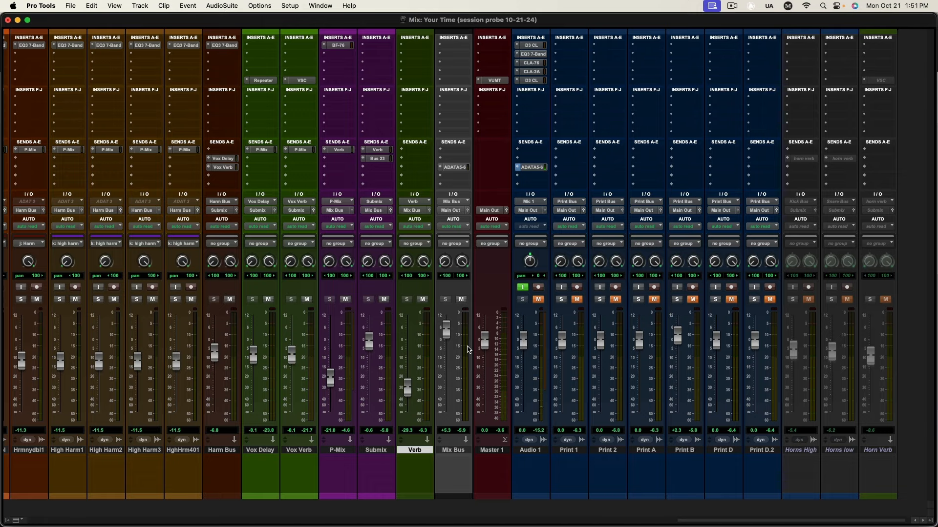
Step: Review the drum clips in the Edit window, from the drum pad tracks up to the Kick track
key("super+equal")
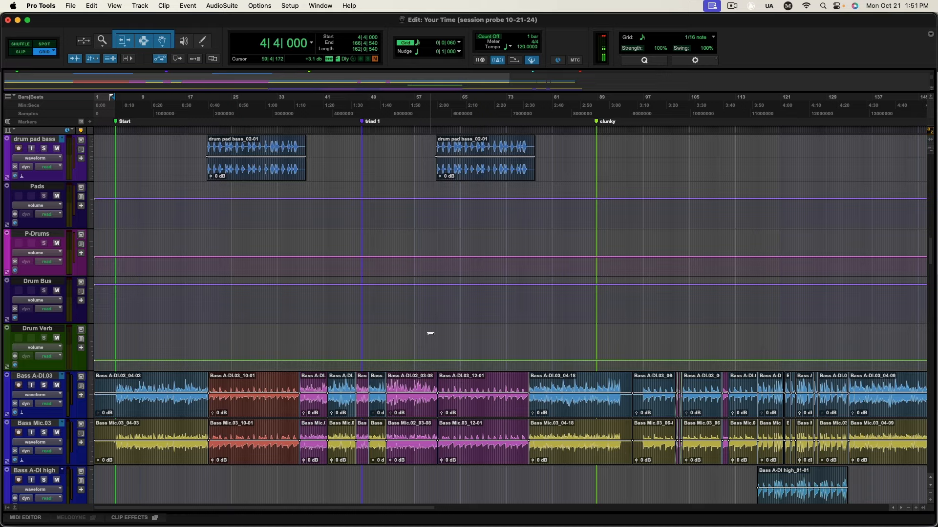
scroll(399, 331, "up", 10)
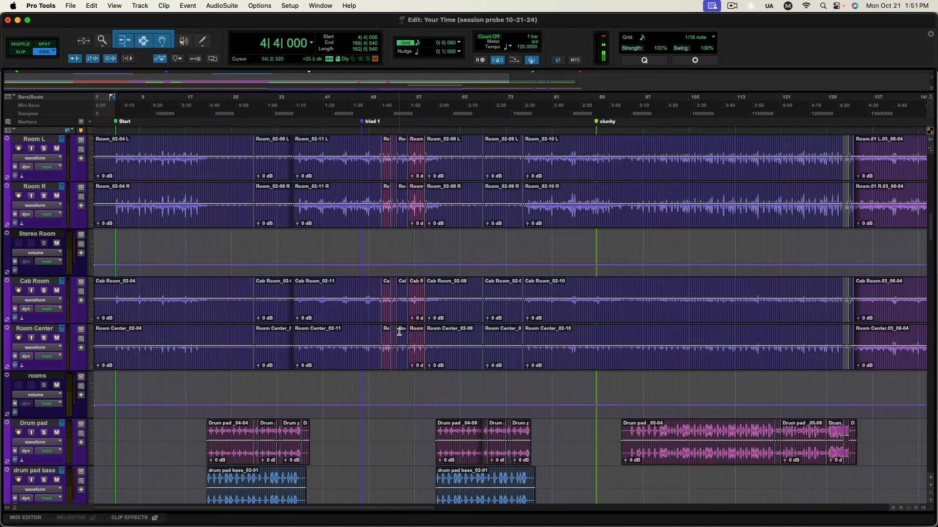
scroll(399, 331, "up", 10)
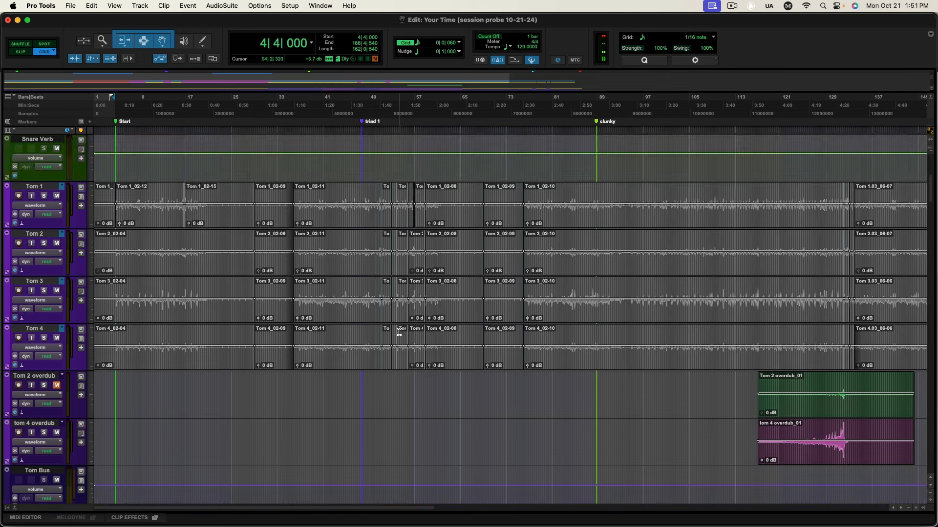
scroll(401, 336, "up", 10)
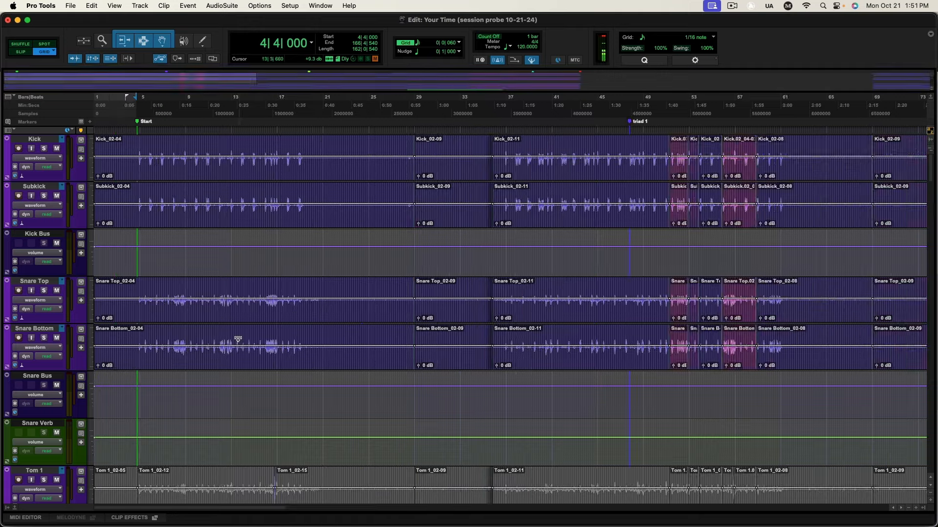
Step: Return to the drum channels in the Mix window, audition the Drums group soloed, and clear the solo
key("super+equal")
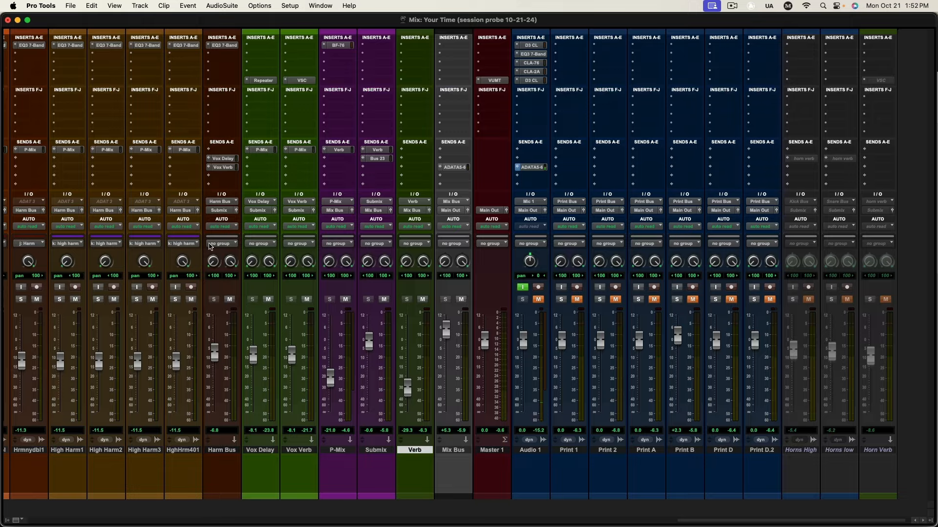
scroll(211, 247, "left", 20)
scroll(224, 240, "left", 10)
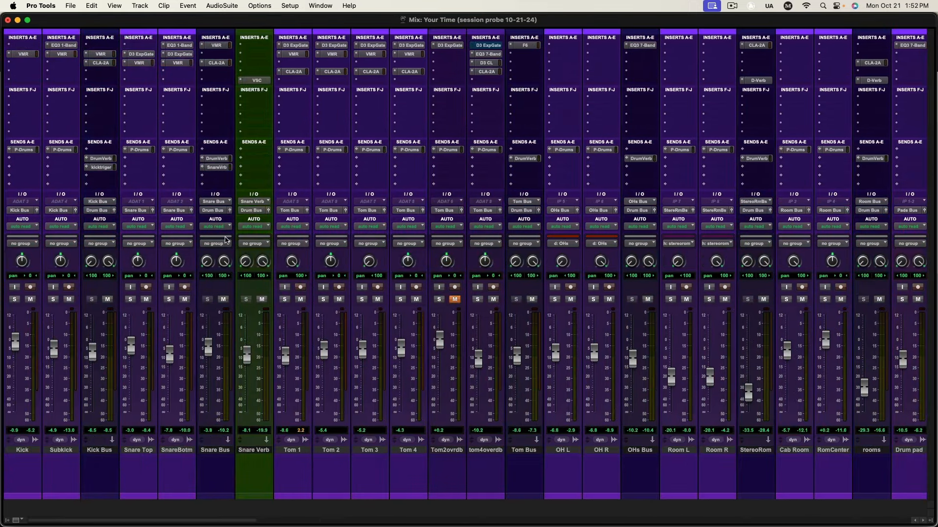
key("space")
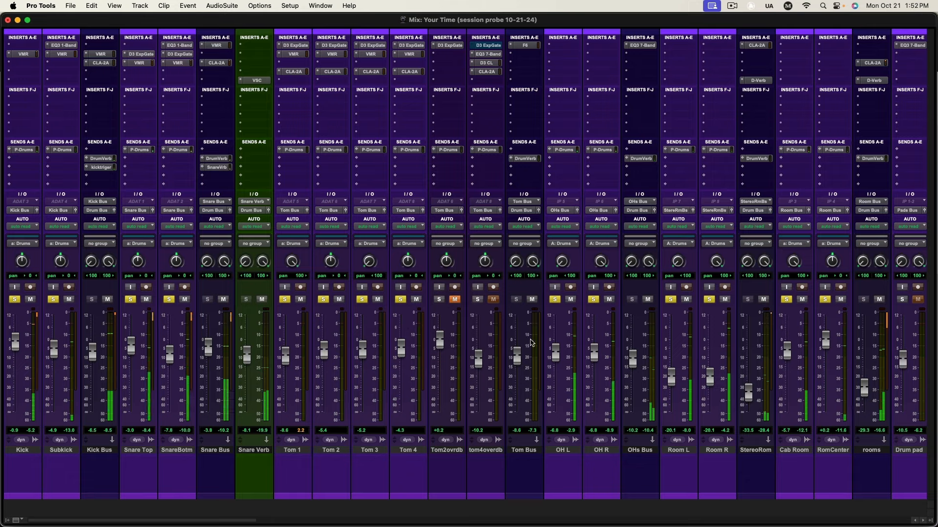
scroll(544, 342, "right", 6)
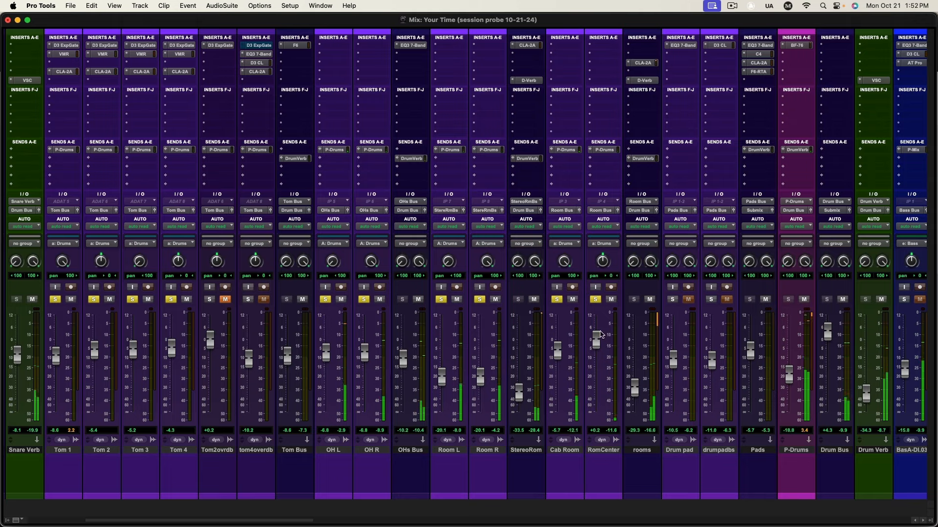
scroll(580, 328, "left", 6)
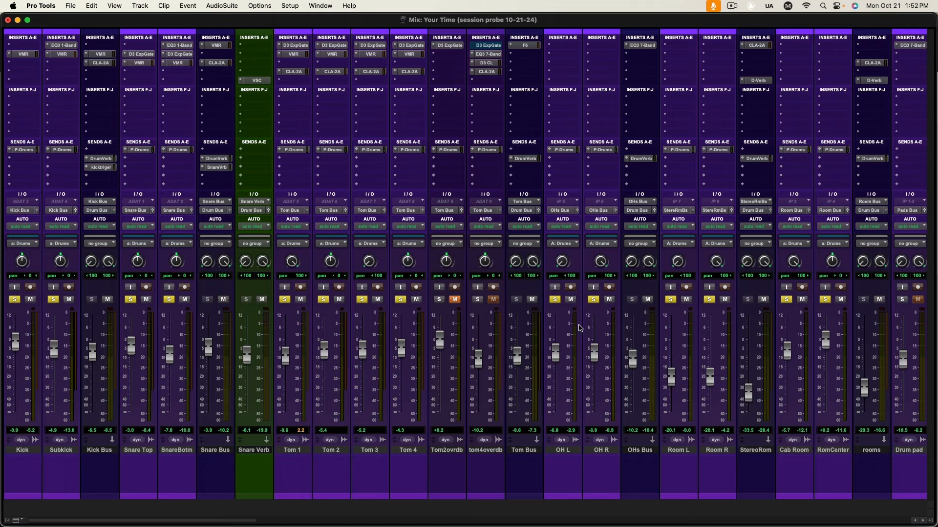
left_click(285, 299)
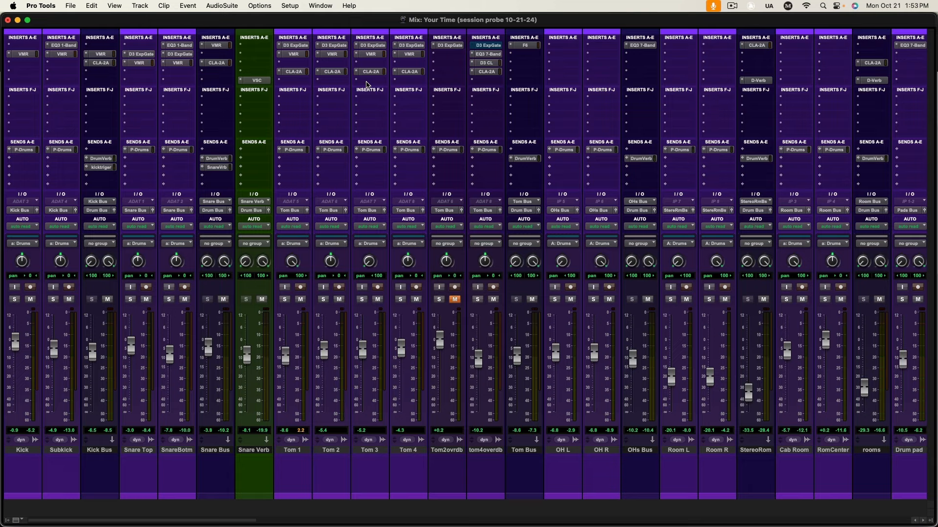
Step: Survey the drum channels' processing and inspect the Virtual Mix Rack inserts on Subkick, Kick and Snare Top, closing the plug-in windows
scroll(617, 183, "right", 5)
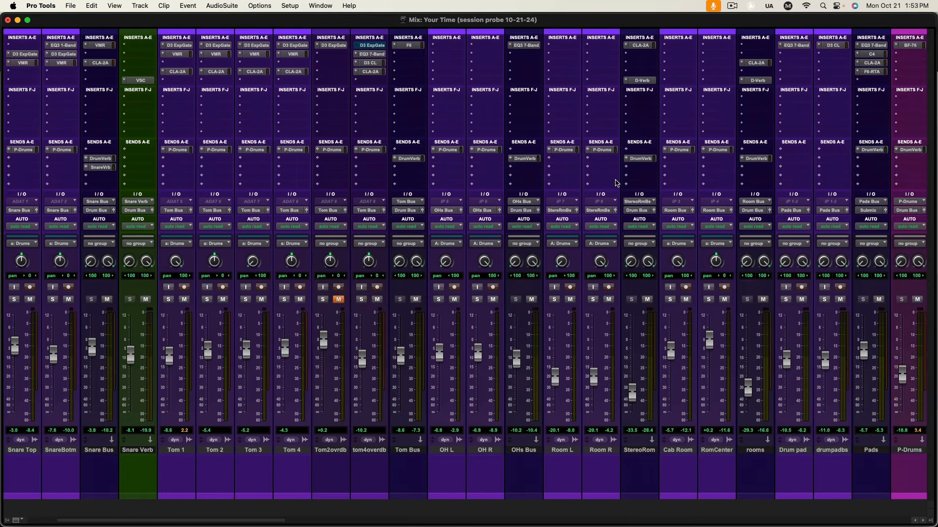
scroll(616, 184, "right", 8)
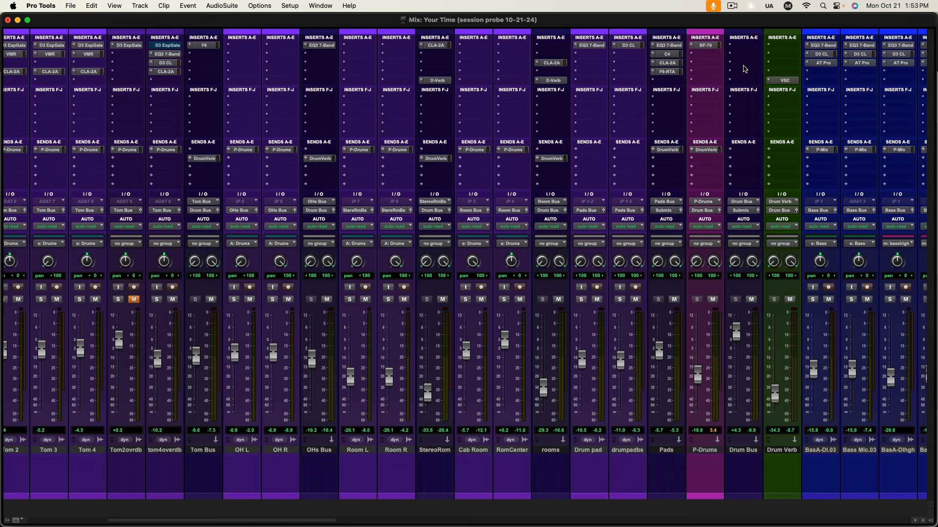
scroll(719, 81, "left", 10)
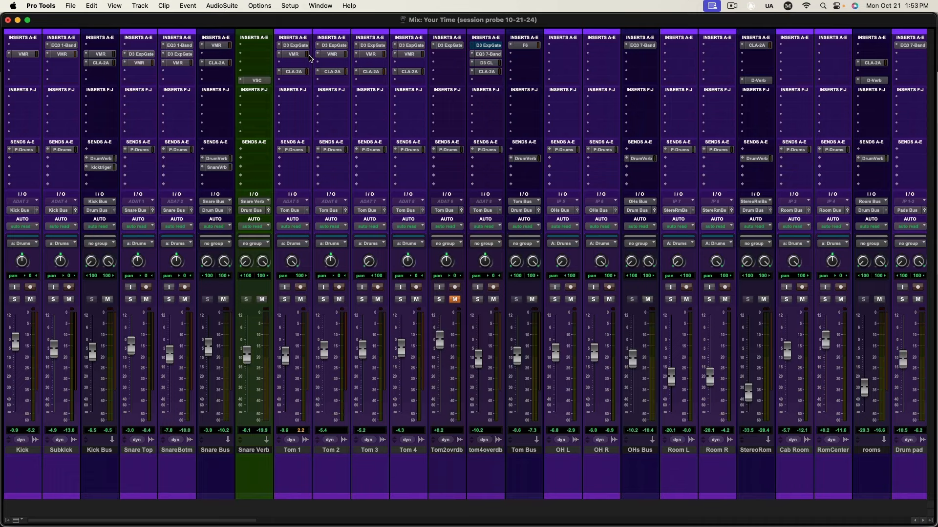
left_click(62, 54)
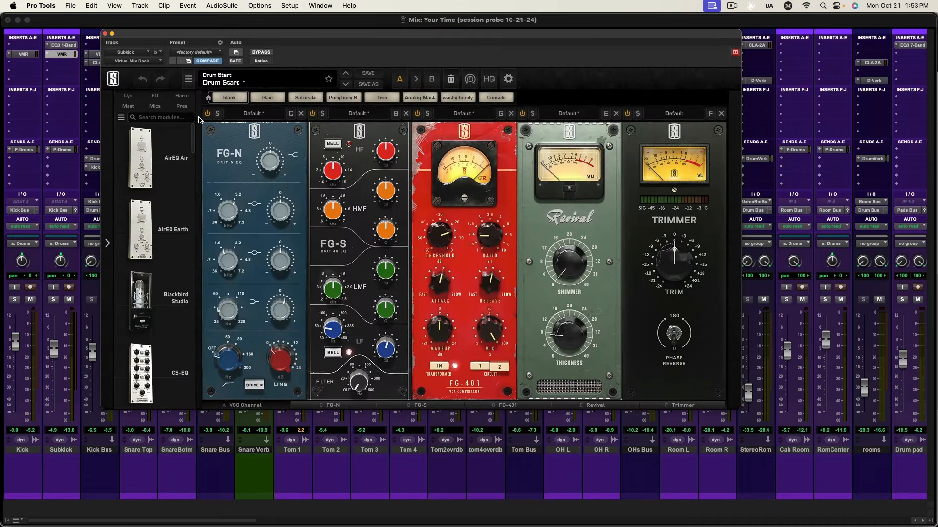
left_click(24, 56)
left_click(104, 34)
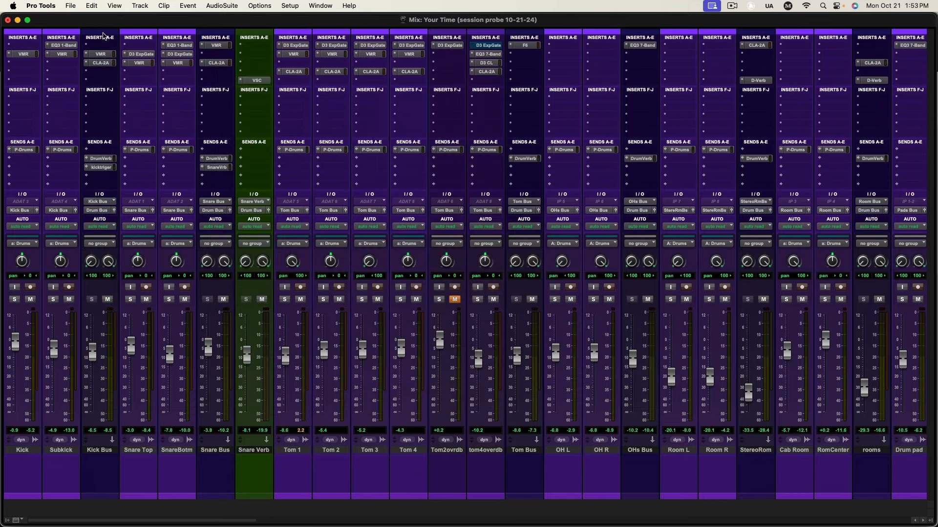
left_click(144, 65)
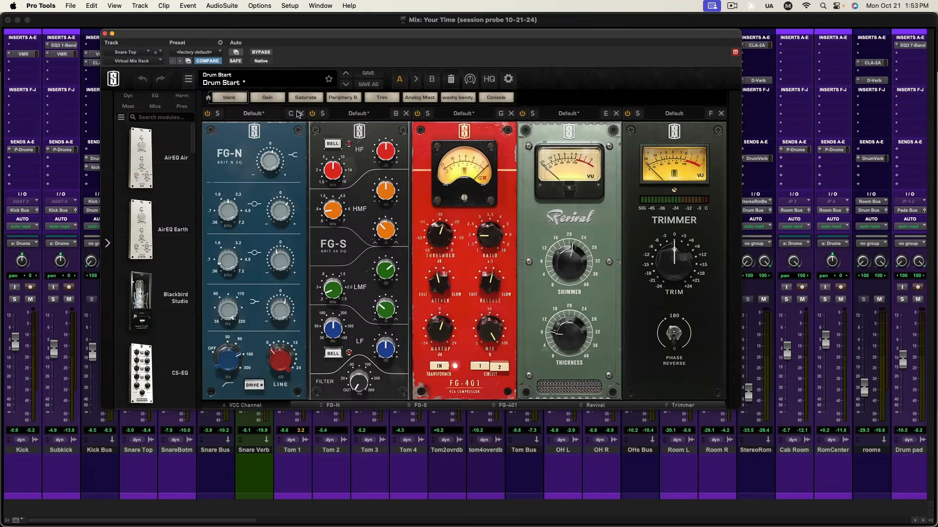
left_click(105, 33)
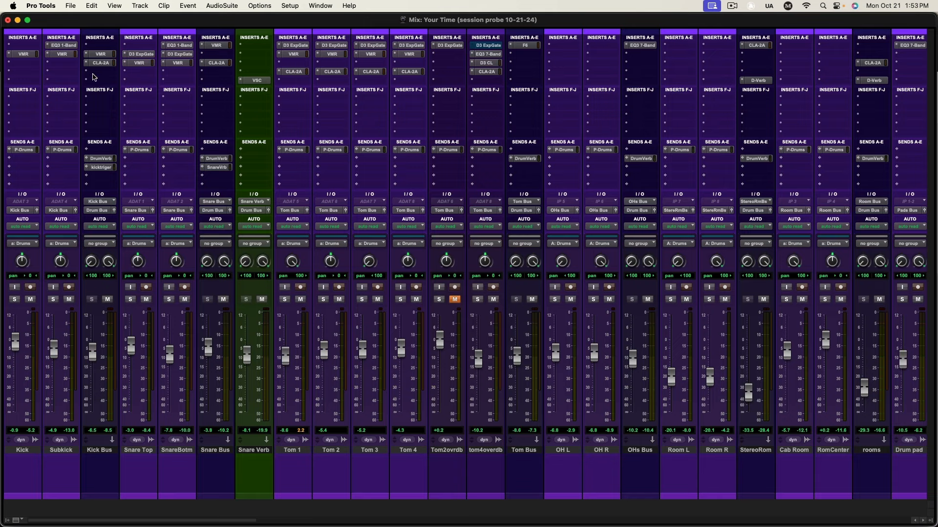
Step: Play the soloed drums and bypass the VMR inserts on the kick and snare tracks and buses, plus the CLA-2A on both buses
left_click(130, 298)
key("space")
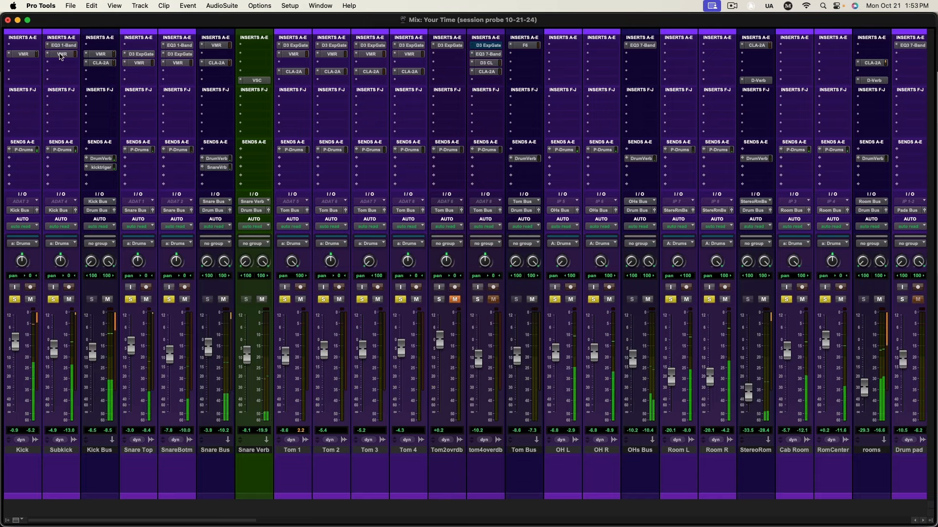
left_click(62, 53, "super")
left_click(23, 54, "super")
left_click(140, 63, "super")
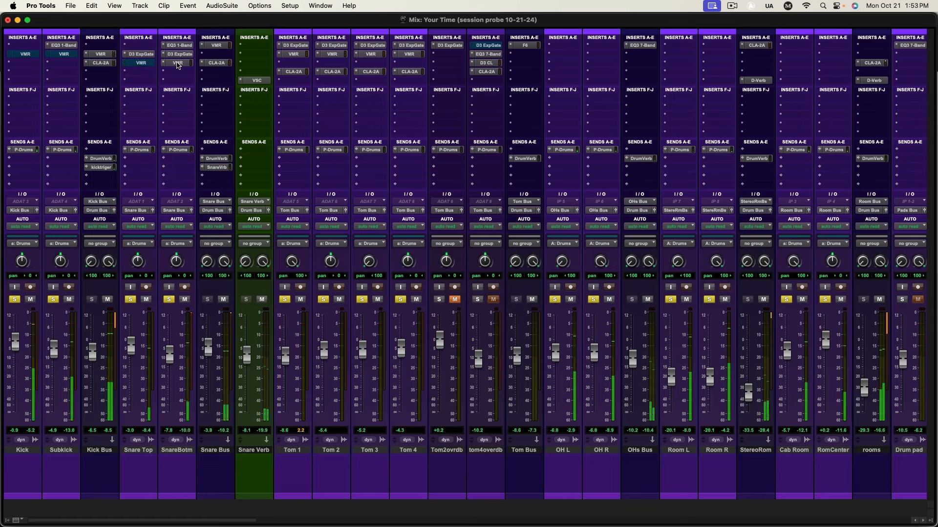
left_click(177, 62, "super")
left_click(217, 45, "super")
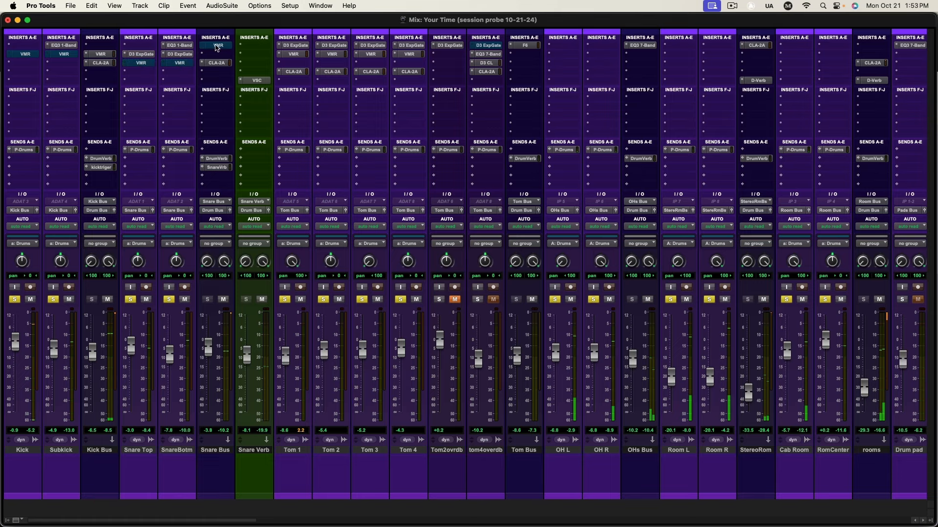
left_click(101, 53, "super")
left_click(102, 63, "super")
left_click(217, 63, "super")
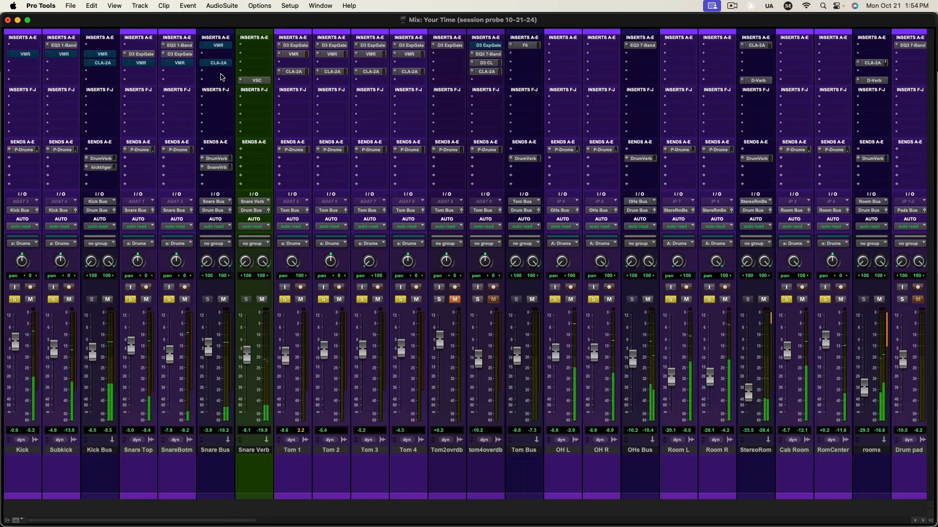
Step: Re-enable the bypassed VMR and CLA-2A inserts across the snare and kick buses and tracks during playback
left_click(217, 45, "super")
left_click(218, 62, "super")
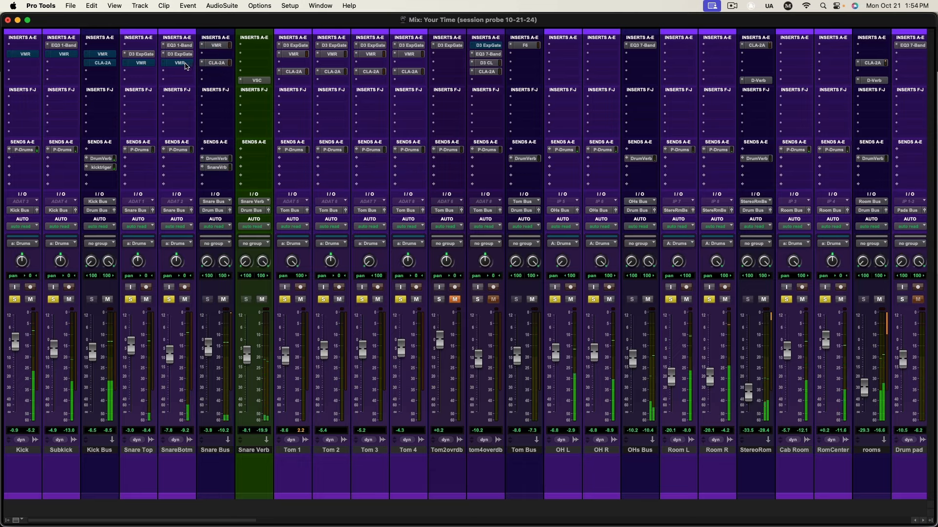
left_click(180, 63, "super")
left_click(141, 62, "super")
left_click(101, 54, "super")
left_click(102, 62, "super")
left_click(63, 54, "super")
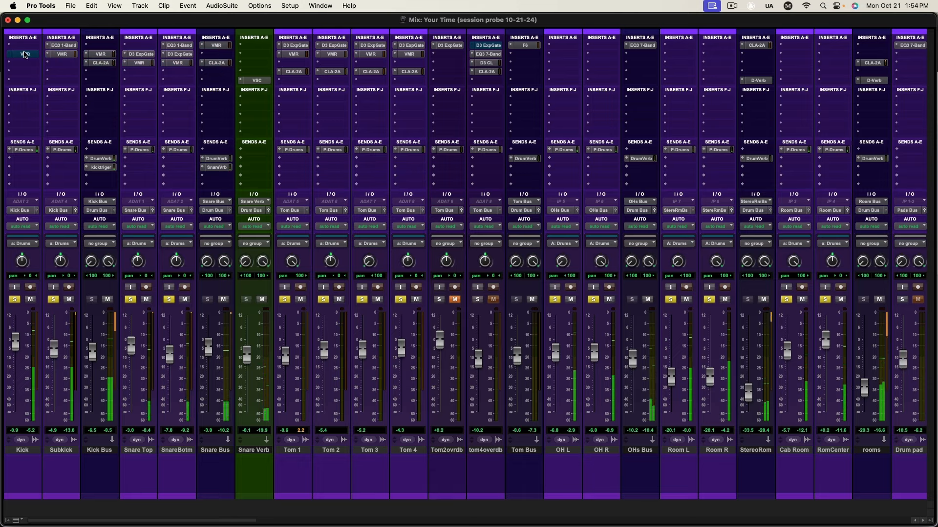
left_click(25, 53, "super")
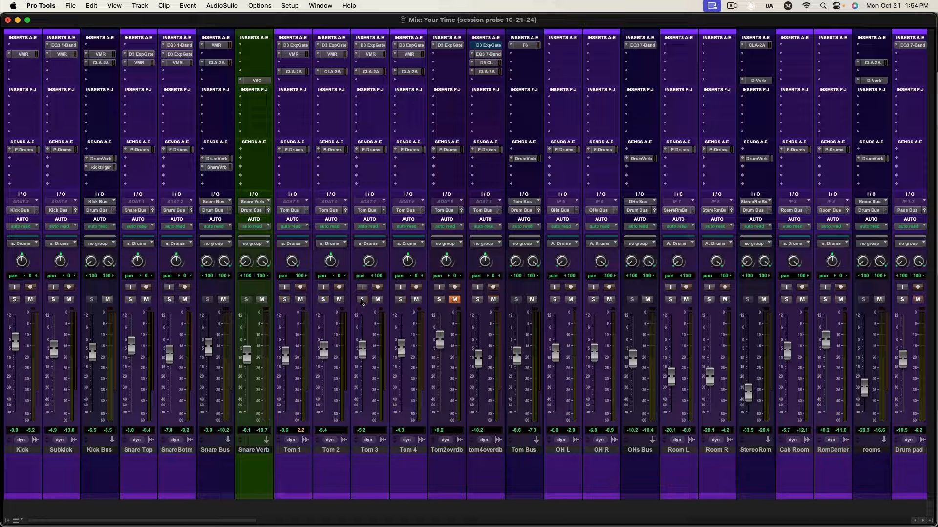
Step: Solo the Drum pad and drum pad bass tracks in the Edit window and audition them from bar 22
key("super+equal")
scroll(462, 350, "down", 15)
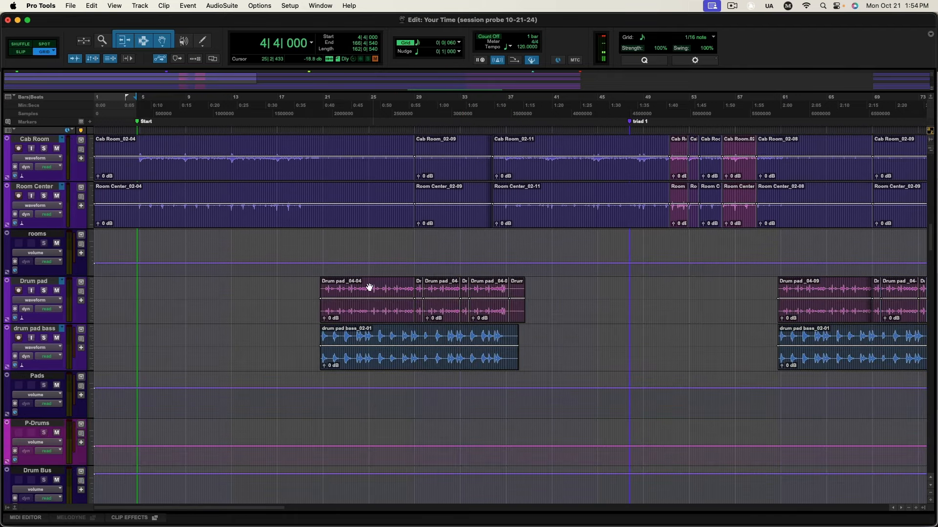
left_click(343, 247)
key("space")
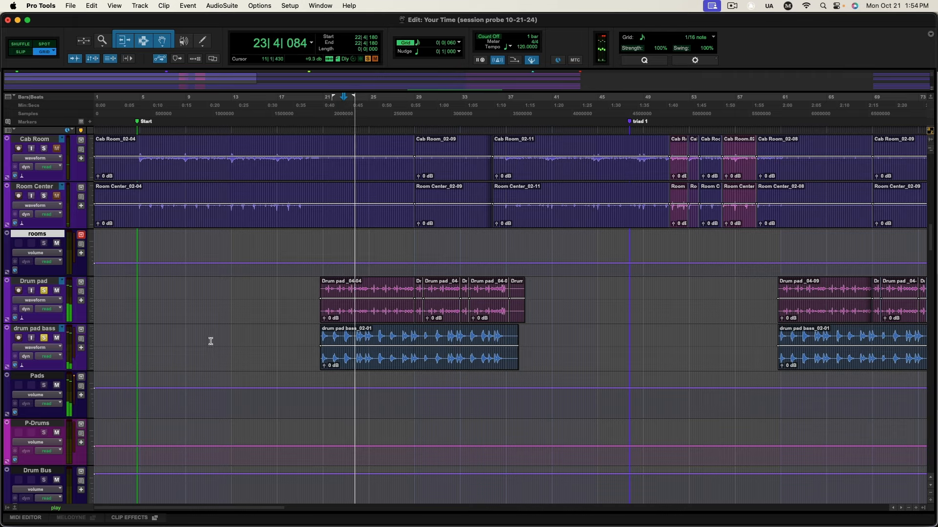
left_click(44, 291)
key("space")
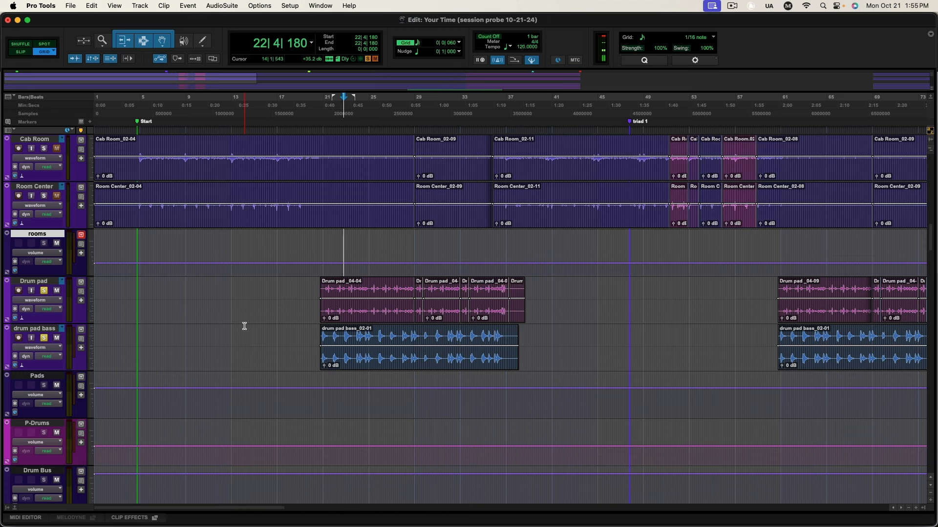
Step: Clear the drum pad solos and play the same passage with the full mix
left_click(41, 292, "alt")
key("space")
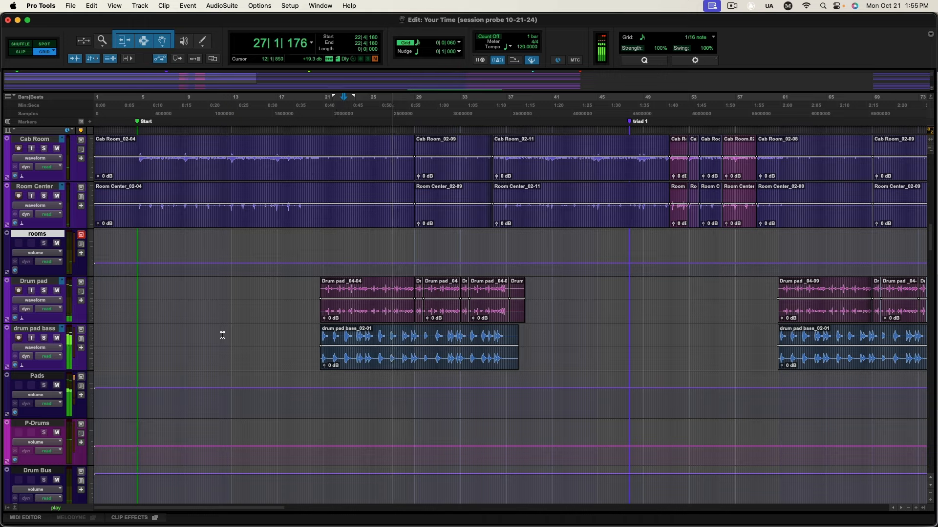
key("space")
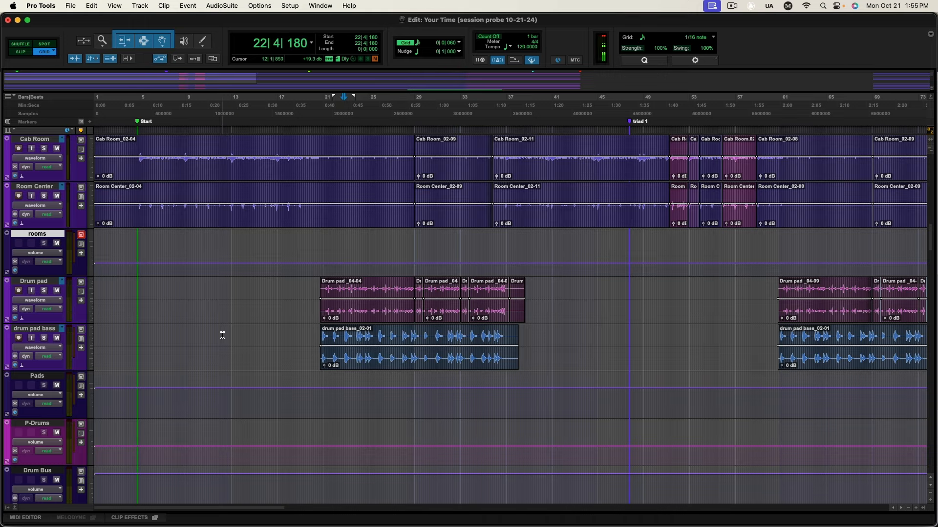
Step: Solo Bass A-DI.03 and Bass Mic.03, play them, and show their channels in the Mix window
scroll(556, 338, "down", 3)
scroll(556, 338, "down", 5)
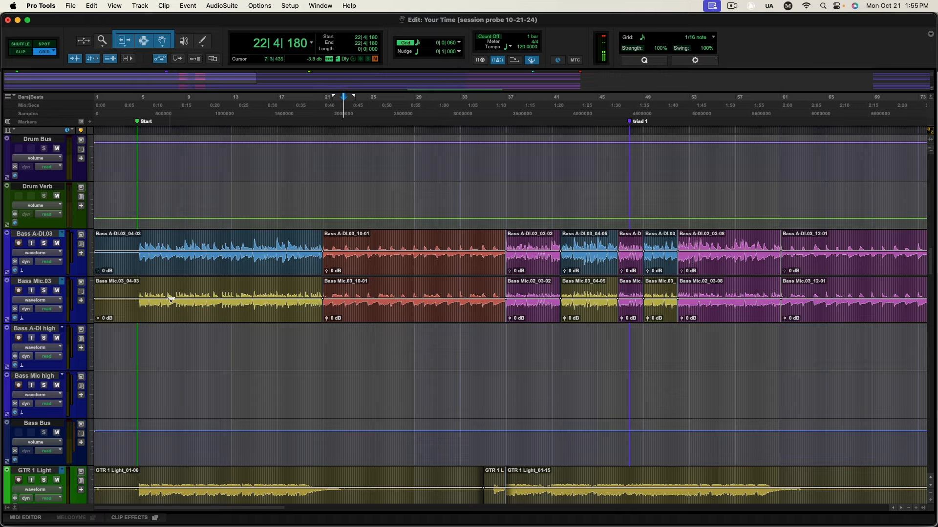
left_click(44, 243)
key("space")
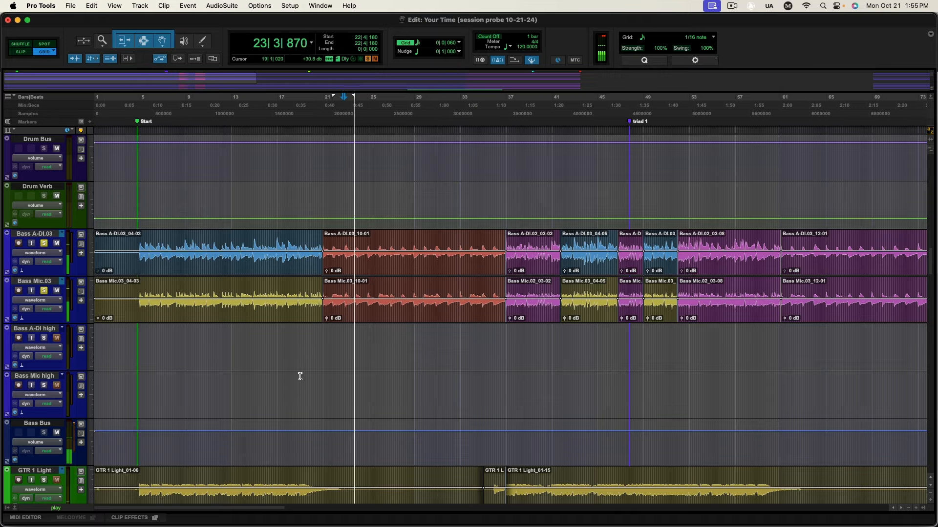
key("super+equal")
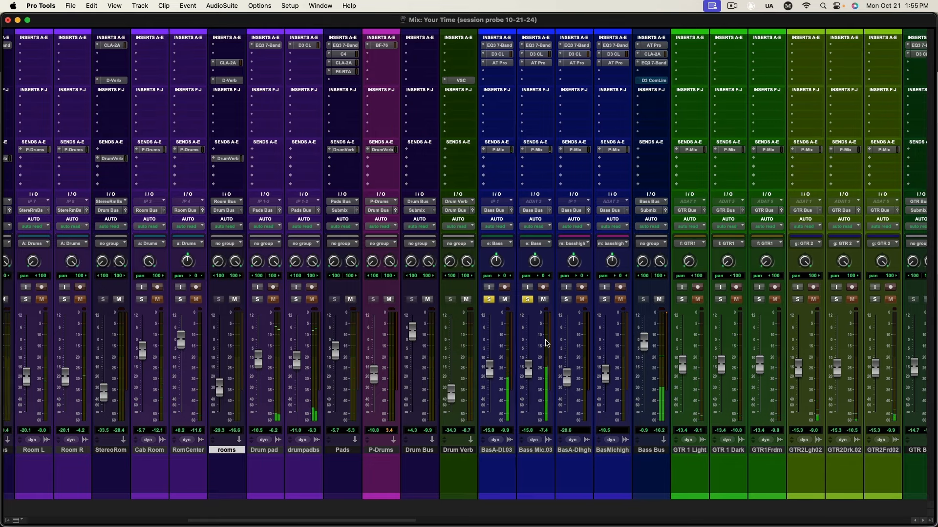
Step: Inspect the Auto-Tune Pro settings on the Bass A-DI.03 track and close the plug-in window
scroll(473, 122, "right", 3)
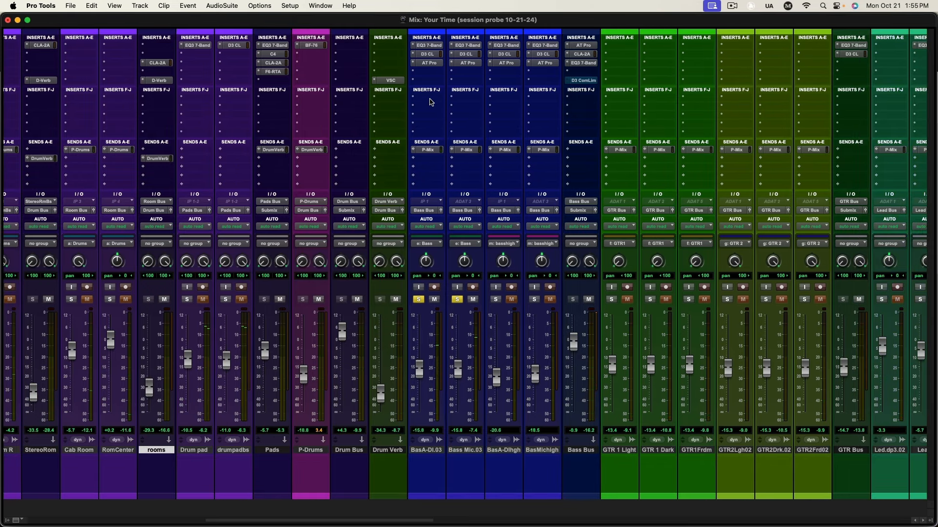
left_click(429, 63)
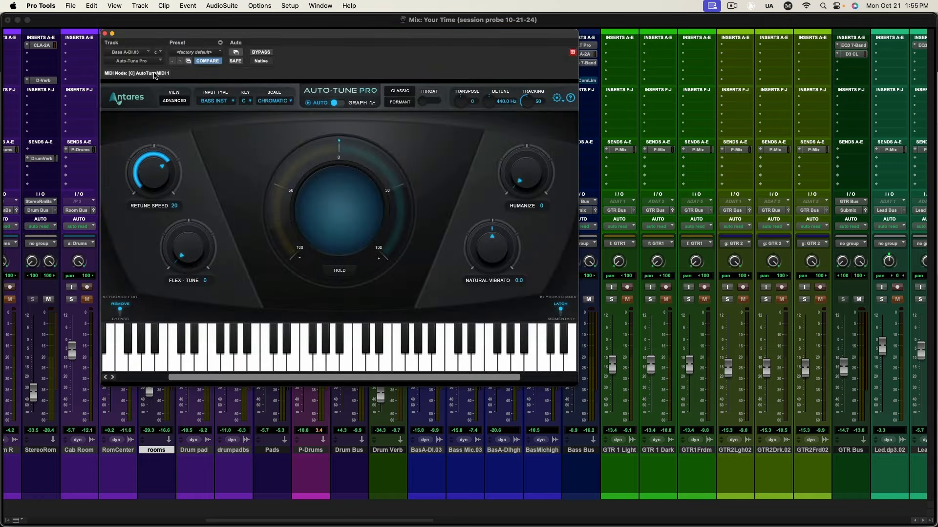
left_click(104, 34)
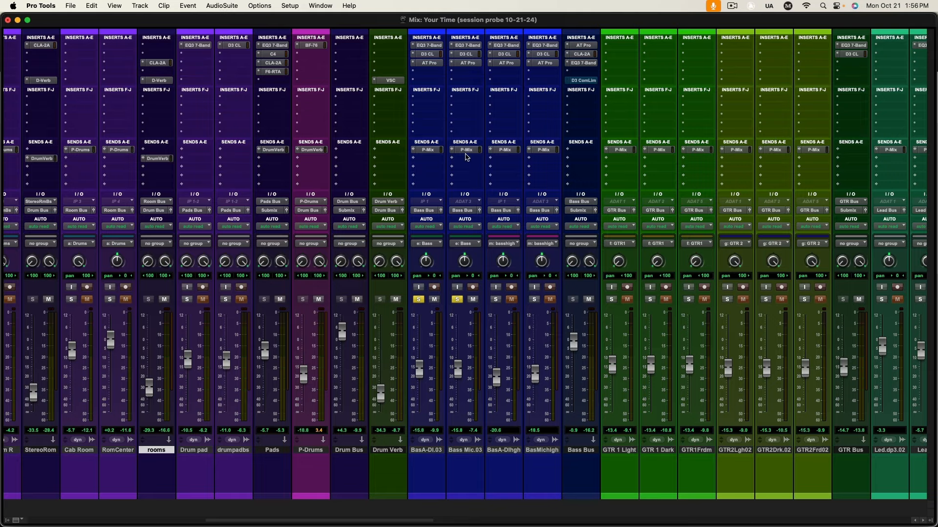
Step: Solo the GTR 1 and GTR 2 light, dark and Friedman tracks, play them, and show their channels in the Mix window
scroll(464, 296, "right", 5)
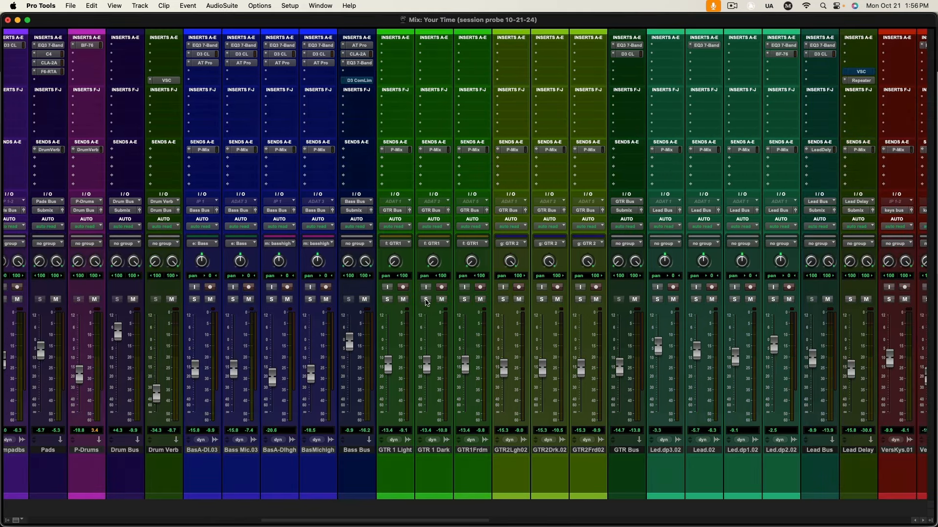
key("super+equal")
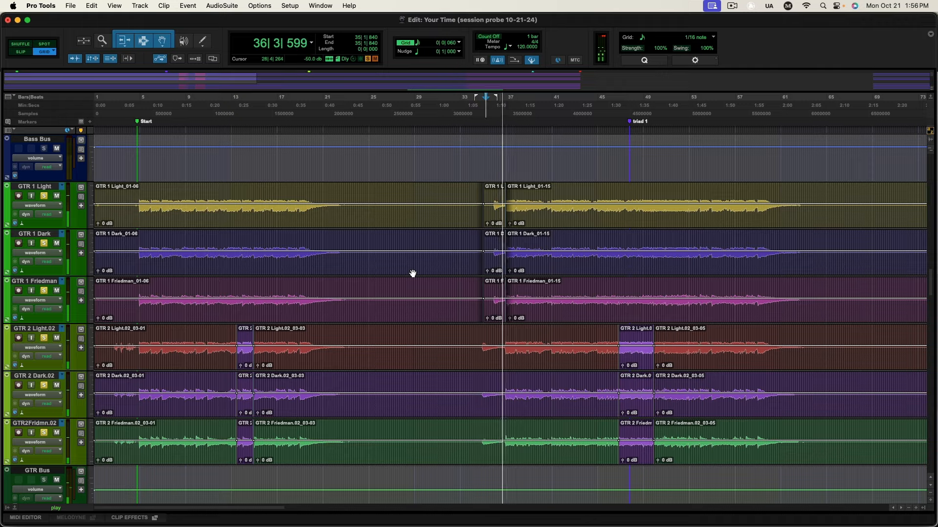
key("super+equal")
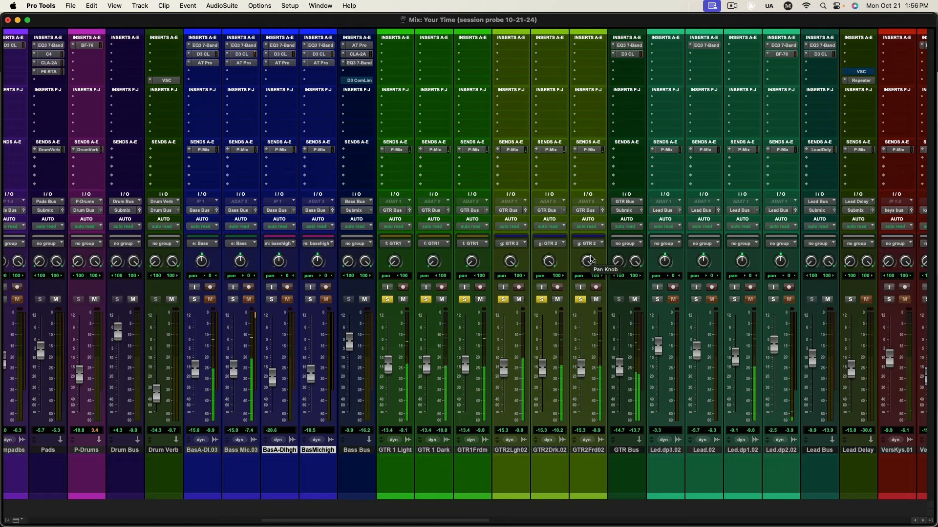
scroll(591, 263, "right", 2)
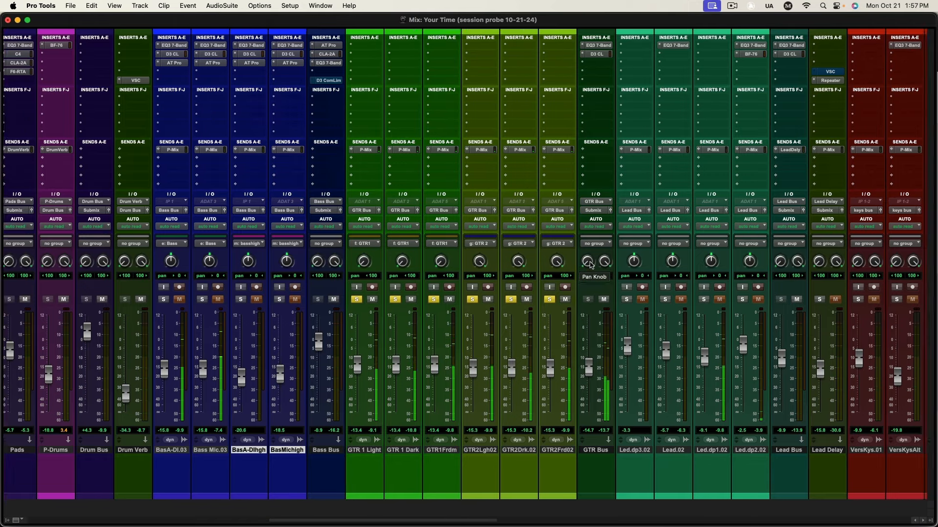
scroll(591, 265, "right", 2)
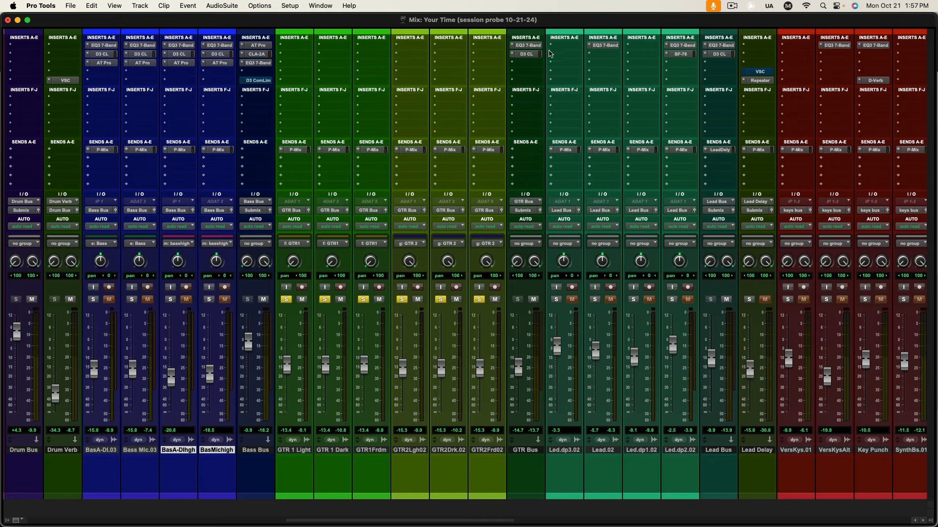
Step: Review the EQ3 7-Band on the GTR Bus and compare its Dyn3 Compressor/Limiter bypassed and active during playback
left_click(527, 45)
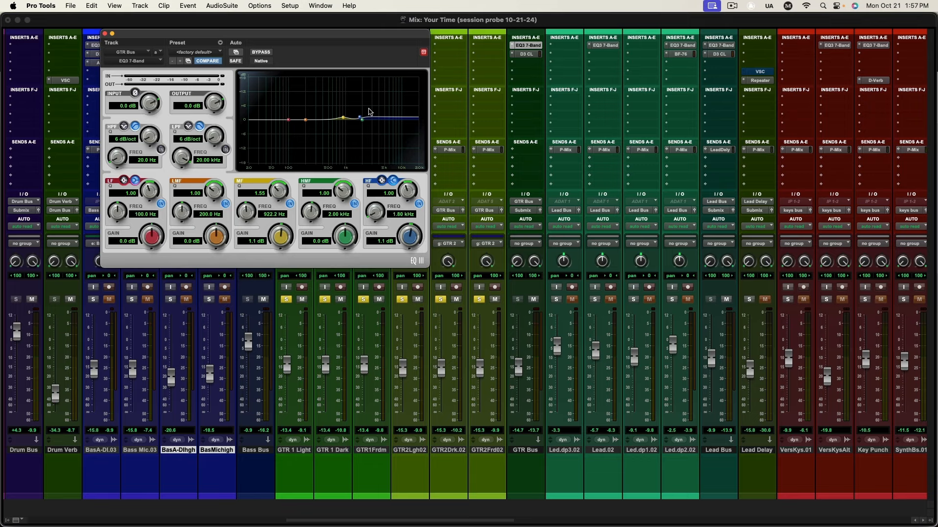
left_click(529, 54)
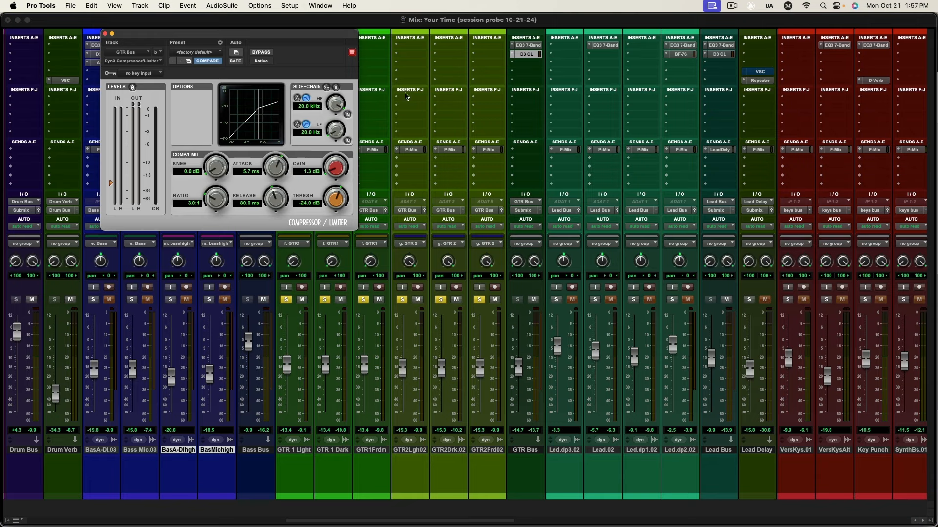
key("space")
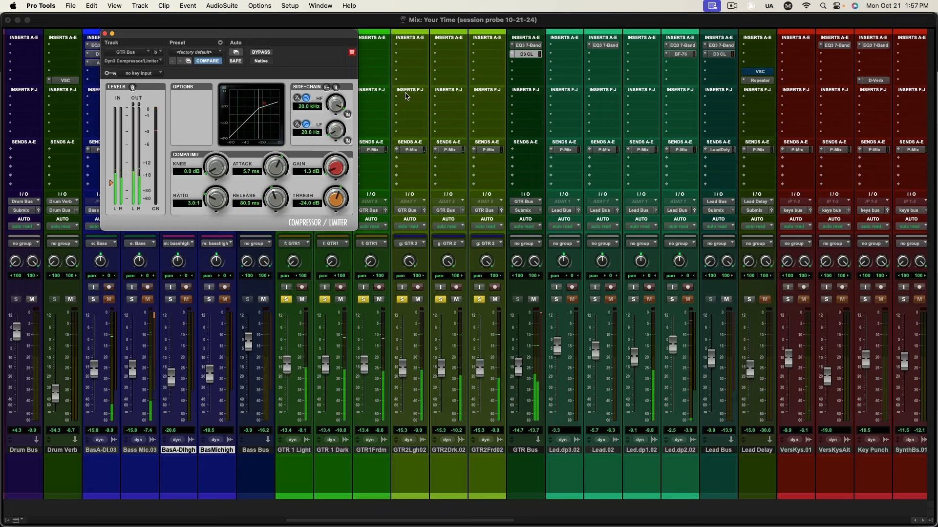
left_click(262, 52)
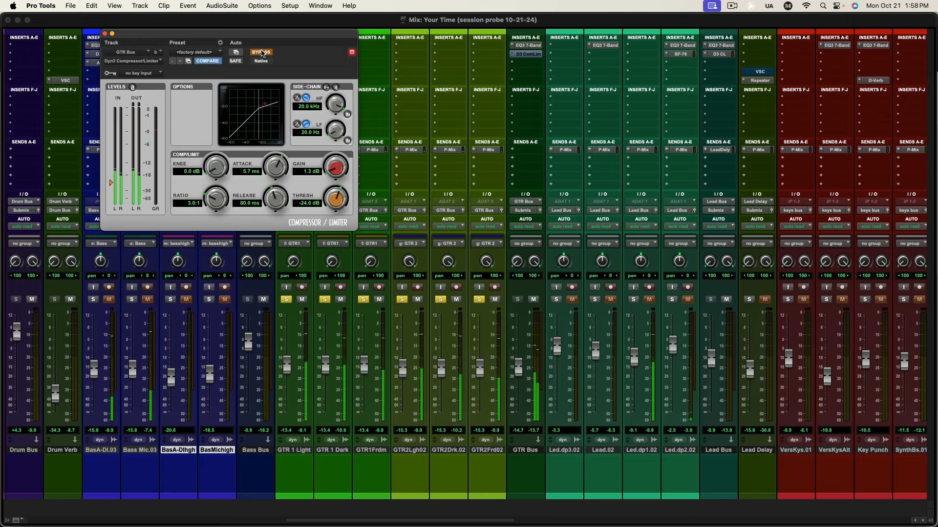
left_click(262, 53)
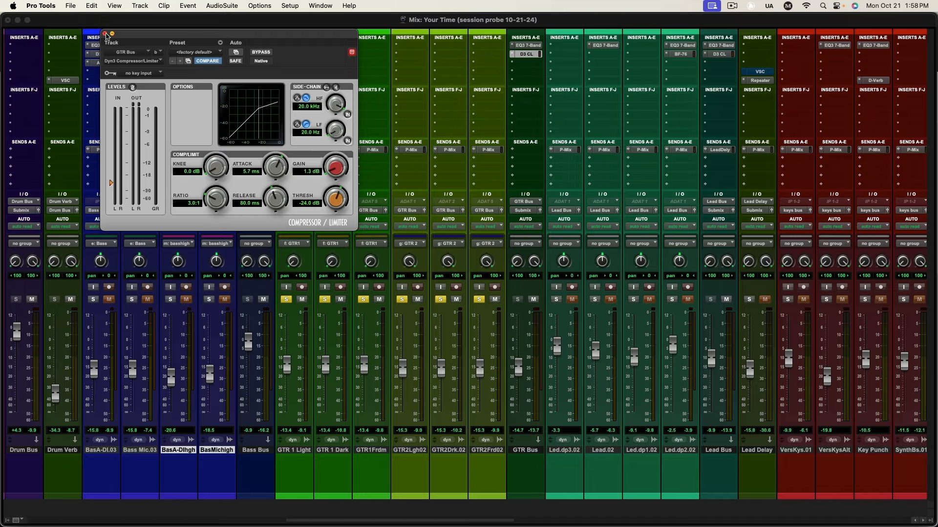
left_click(105, 34)
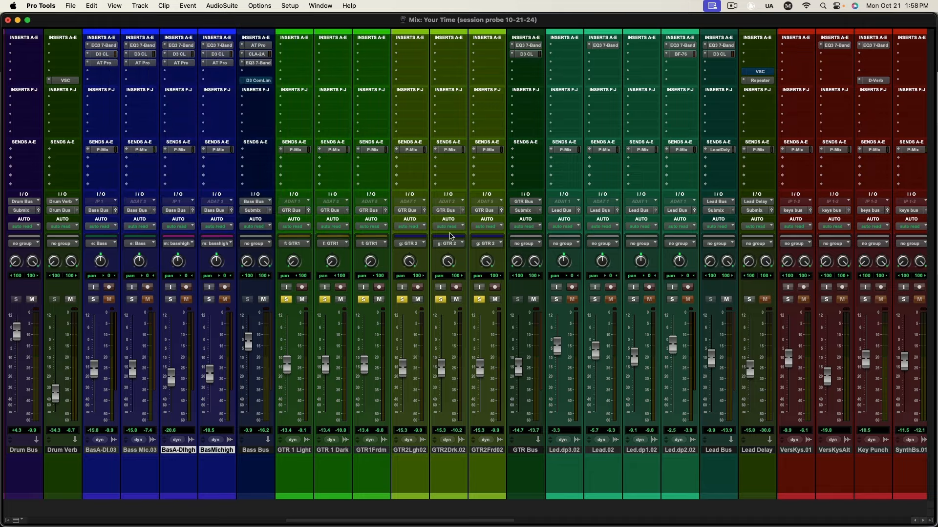
Step: Solo Lead.02, Lead.dup1.02 and Lead.dup2.02 in the Edit window and audition them from bars 32 and 36
scroll(524, 315, "right", 5)
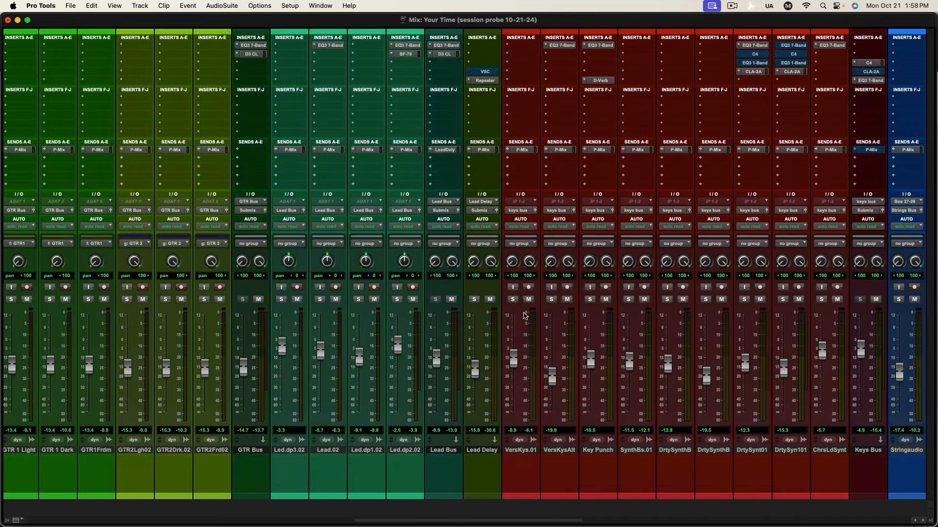
key("super+equal")
scroll(528, 317, "down", 5)
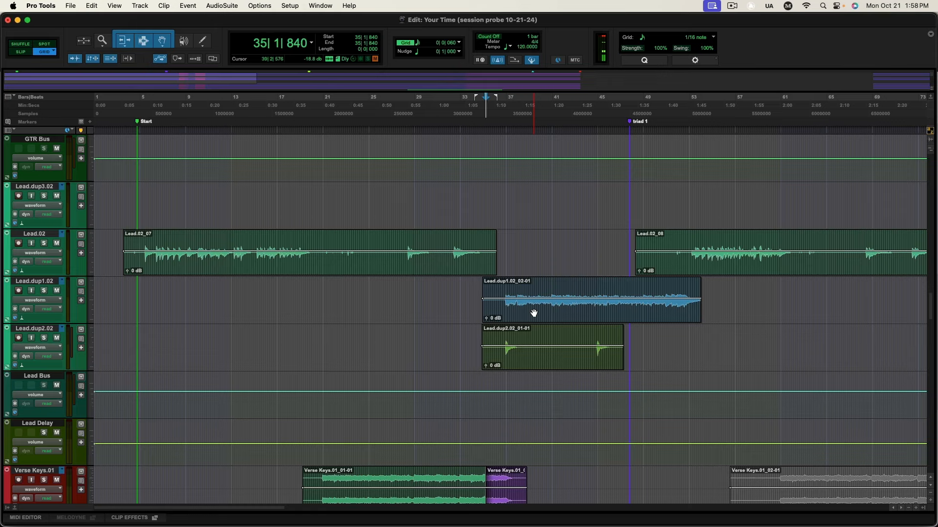
left_click(454, 293)
key("shift+s")
key("space")
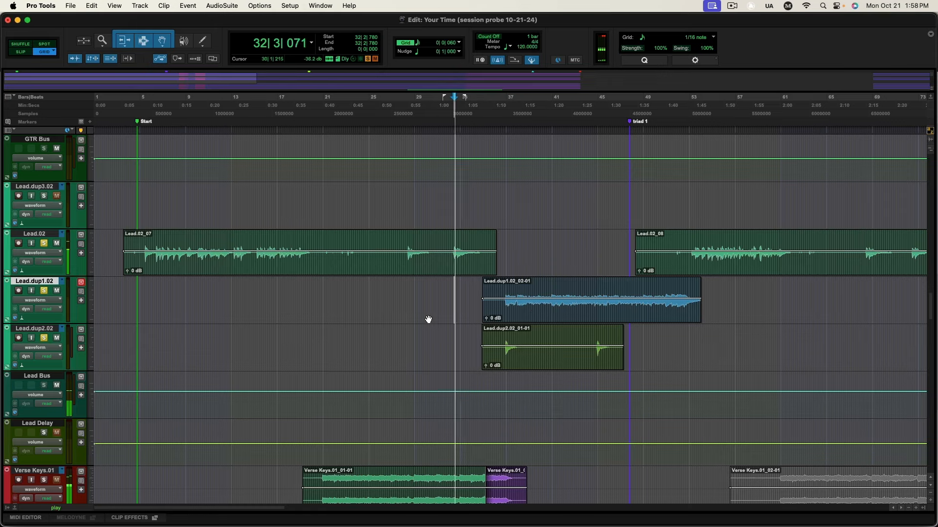
left_click(503, 246)
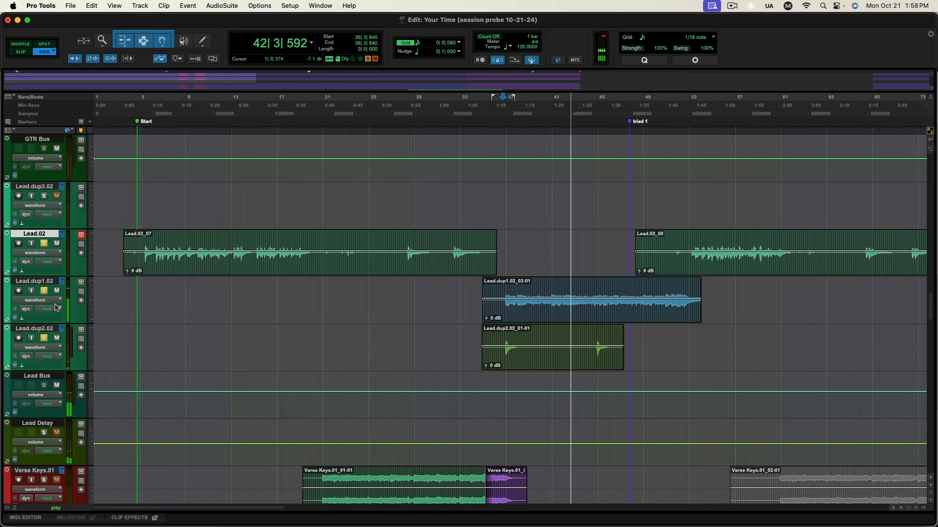
key("space")
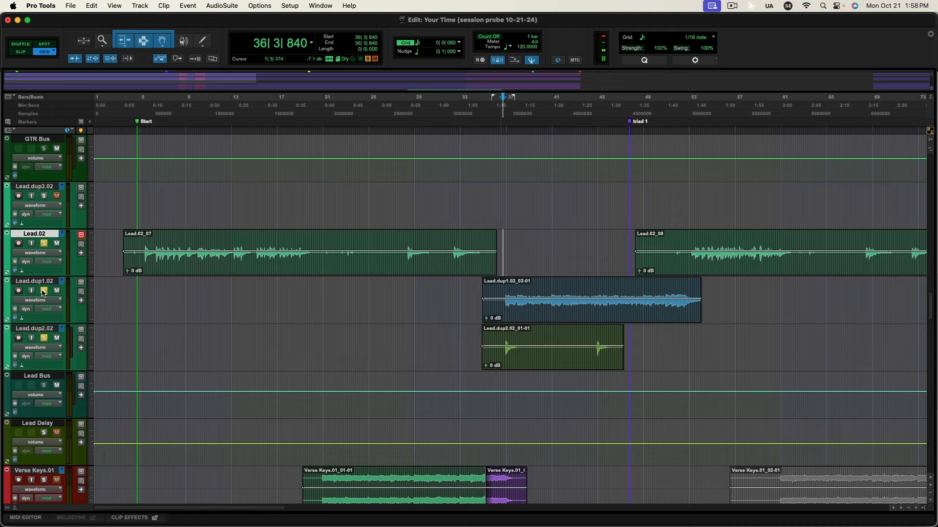
Step: Clear the lead solos, solo Verse Keys.01 and Synth Bass.01, and audition them from bar 21
left_click(43, 292, "alt")
scroll(315, 315, "down", 2)
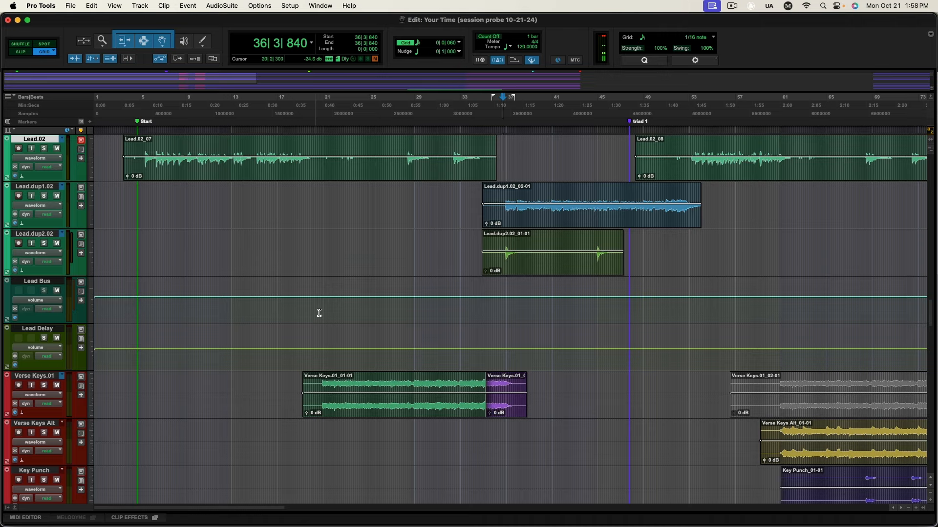
scroll(319, 313, "down", 3)
left_click(331, 293)
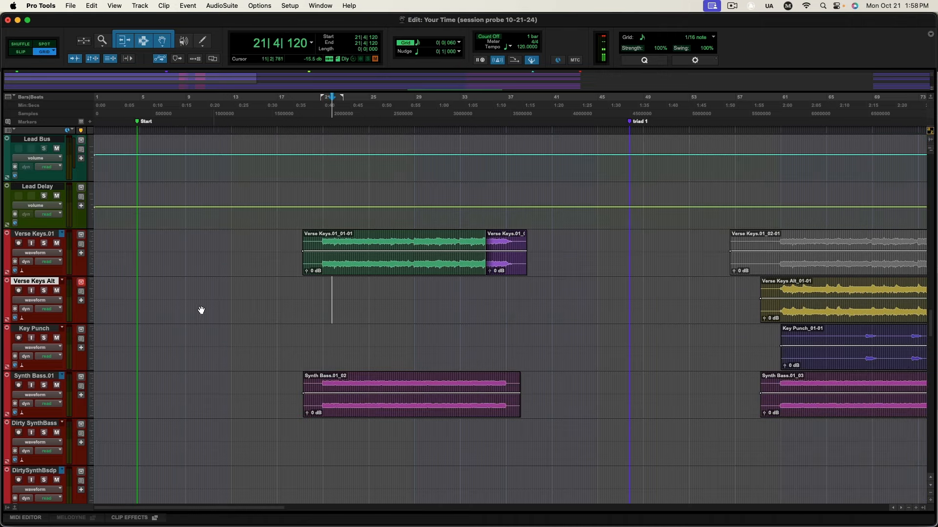
left_click(43, 244)
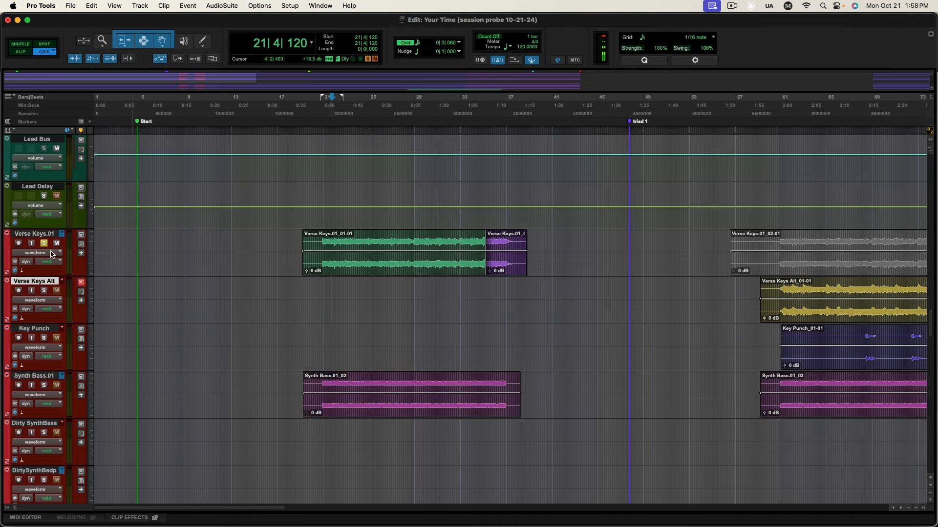
left_click(44, 385)
key("space")
left_click(43, 244)
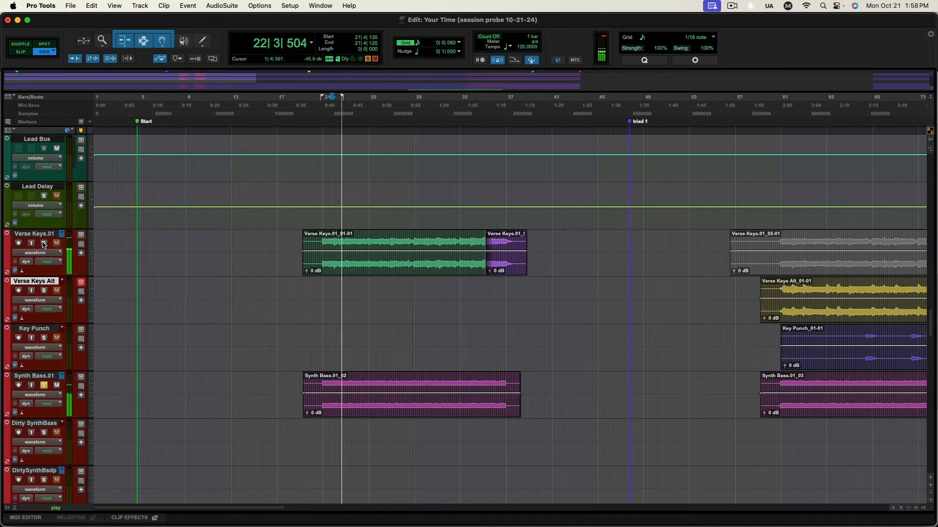
left_click(44, 244)
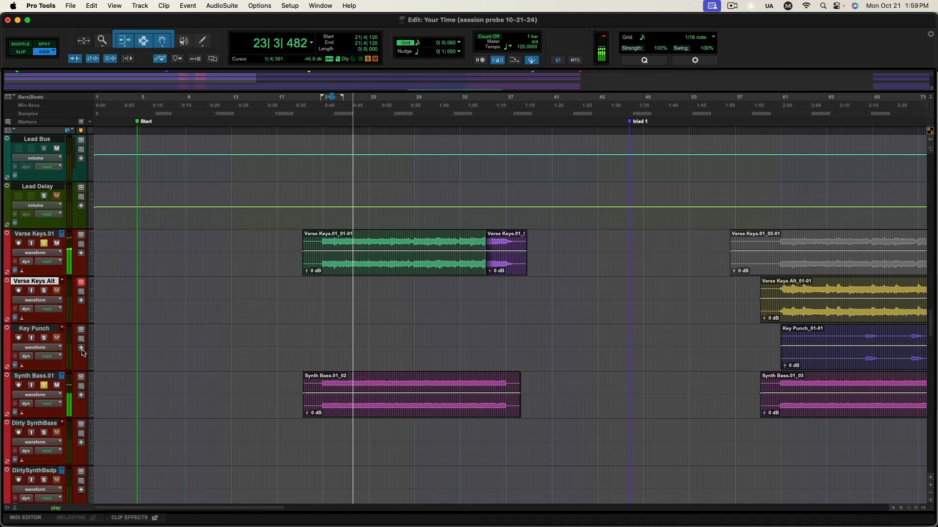
Step: Add Verse Keys Alt and Key Punch to the soloed keys and play the second verse from bar 72
scroll(366, 351, "down", 2)
scroll(572, 364, "up", 1)
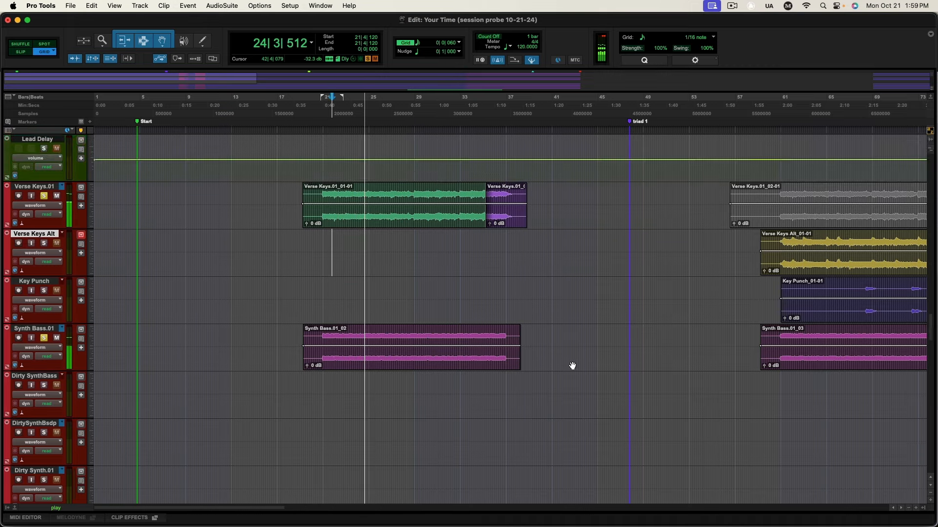
scroll(572, 366, "up", 1)
scroll(602, 372, "right", 3)
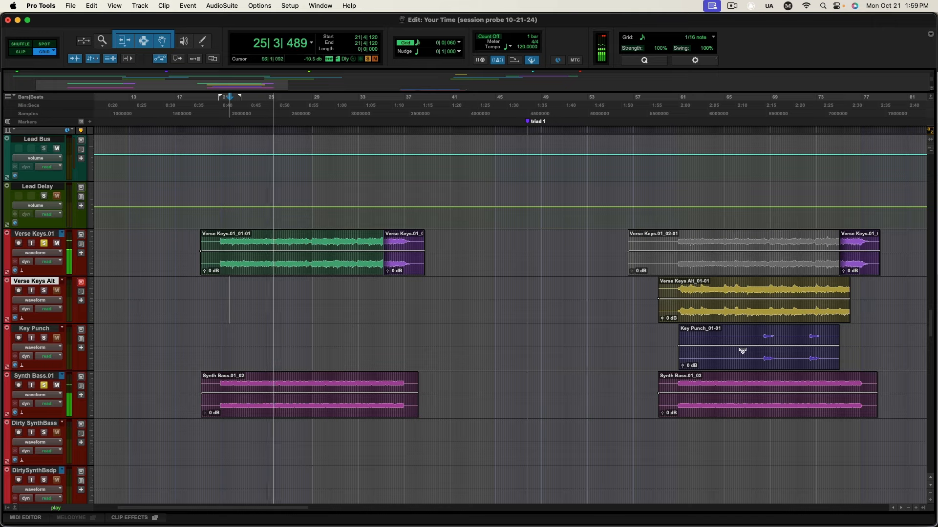
left_click(807, 290)
scroll(379, 400, "right", 5)
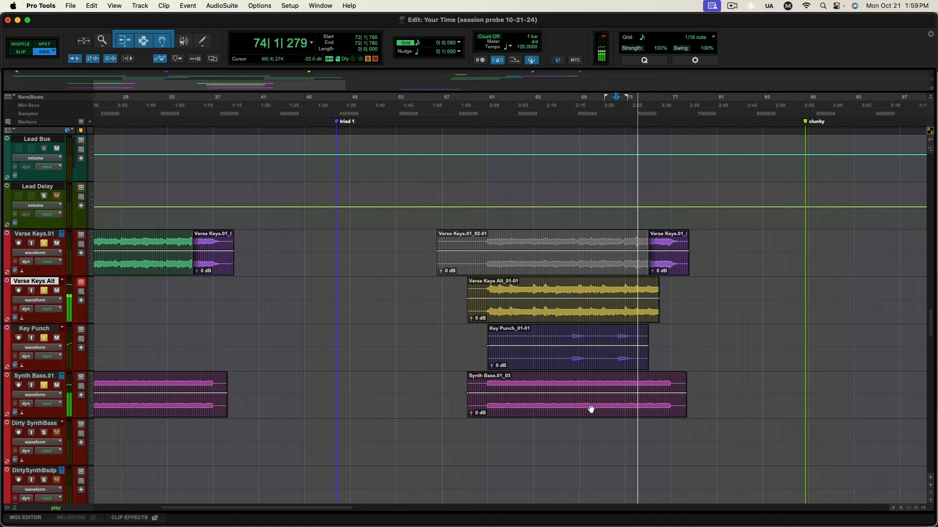
Step: Show more of the song timeline and solo the ChorusLdSynth track during playback
key("r")
scroll(610, 410, "down", 1)
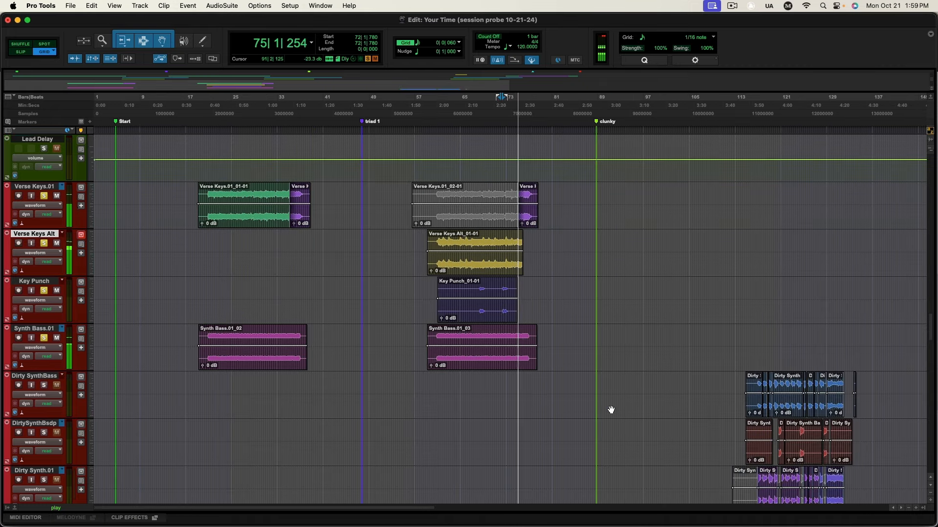
scroll(613, 409, "down", 2)
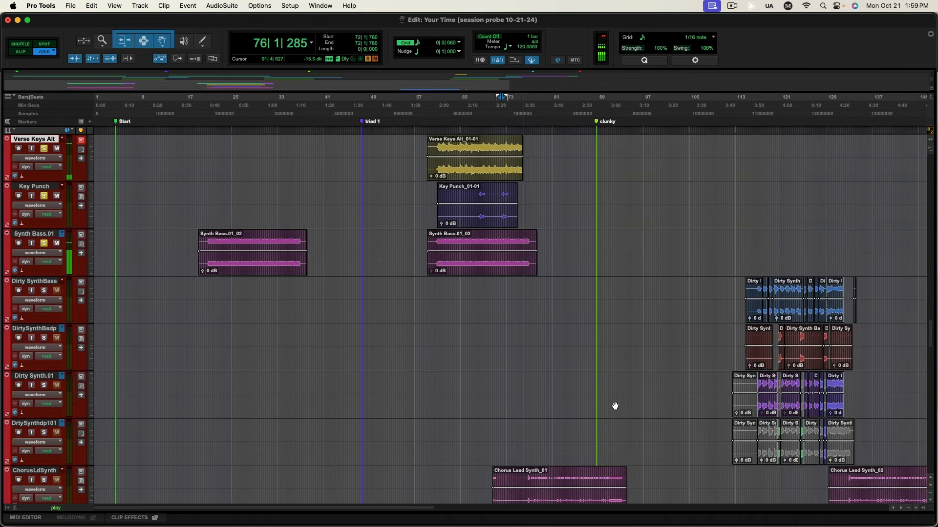
scroll(586, 406, "down", 2)
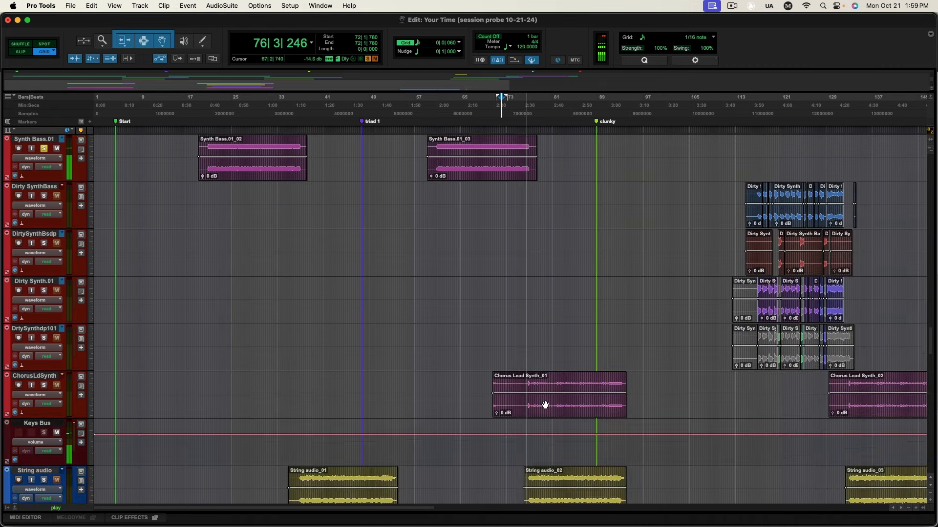
left_click(45, 387)
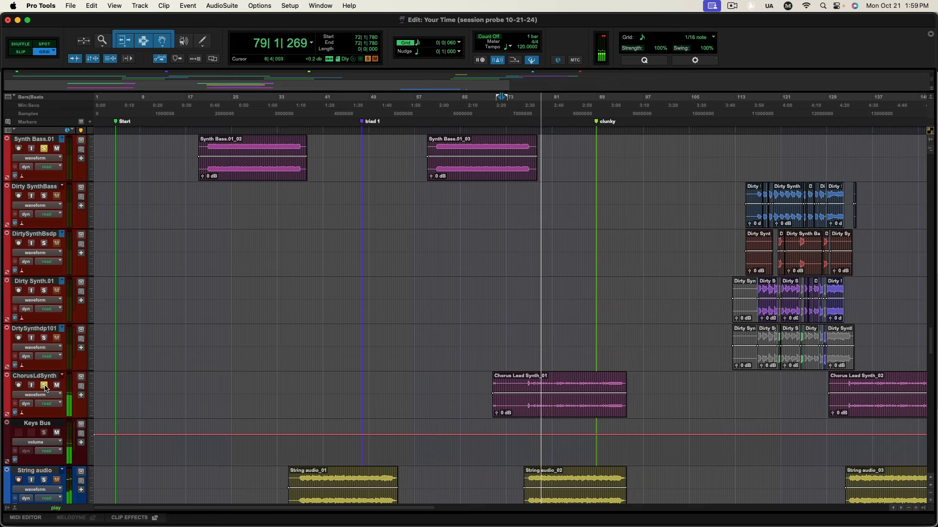
Step: Add the String audio and Chorus Pads tracks to the solos while the chorus plays
scroll(635, 206, "right", 3)
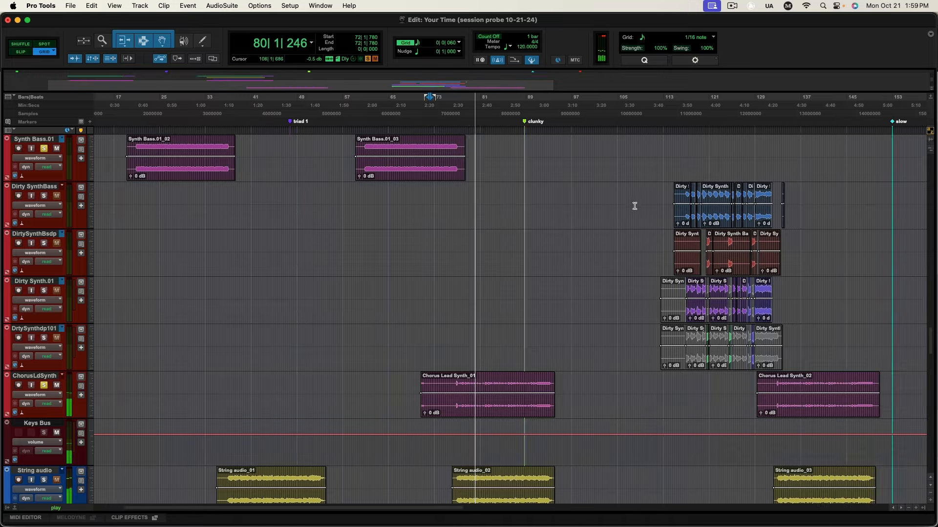
scroll(634, 206, "right", 3)
scroll(192, 407, "down", 3)
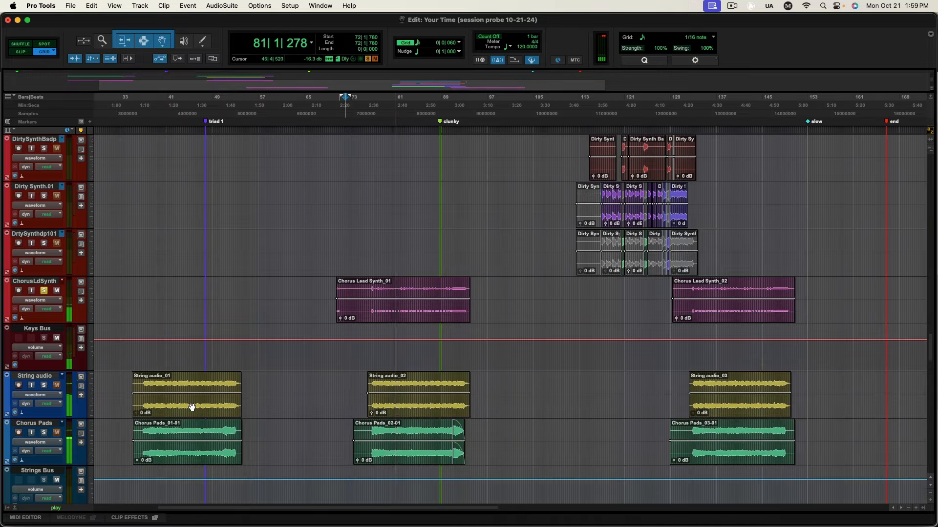
left_click(44, 385)
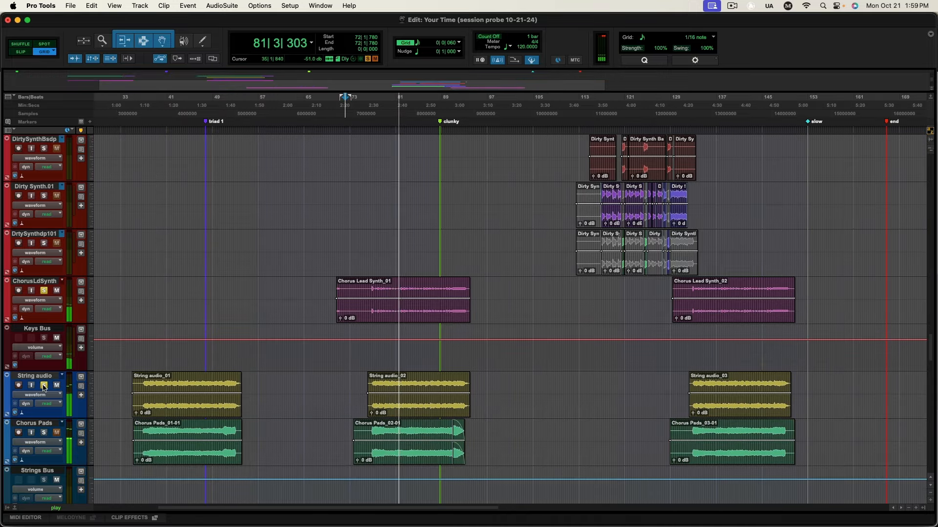
left_click(43, 433)
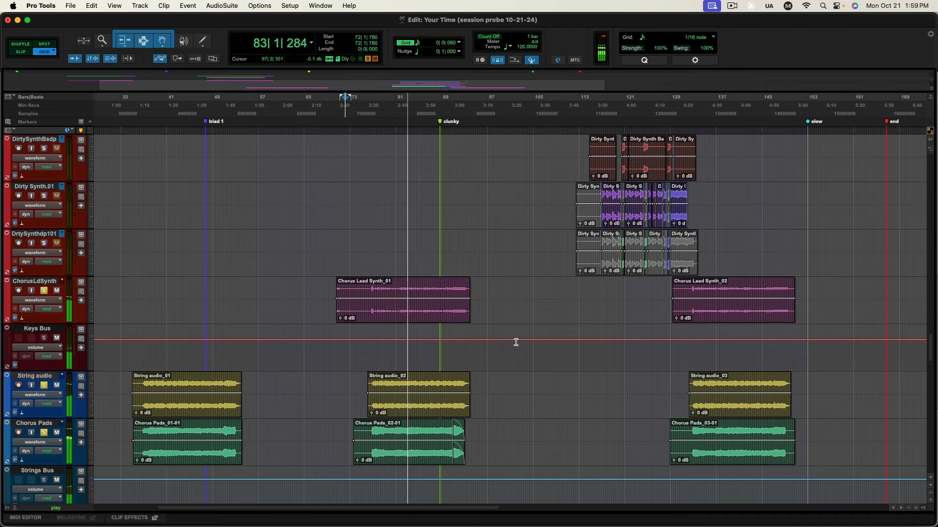
Step: Stop the chorus playback, solo the Dirty SynthBass, Dirty Synth.01 and their duplicate tracks, and play them from bar 116
scroll(519, 345, "up", 3)
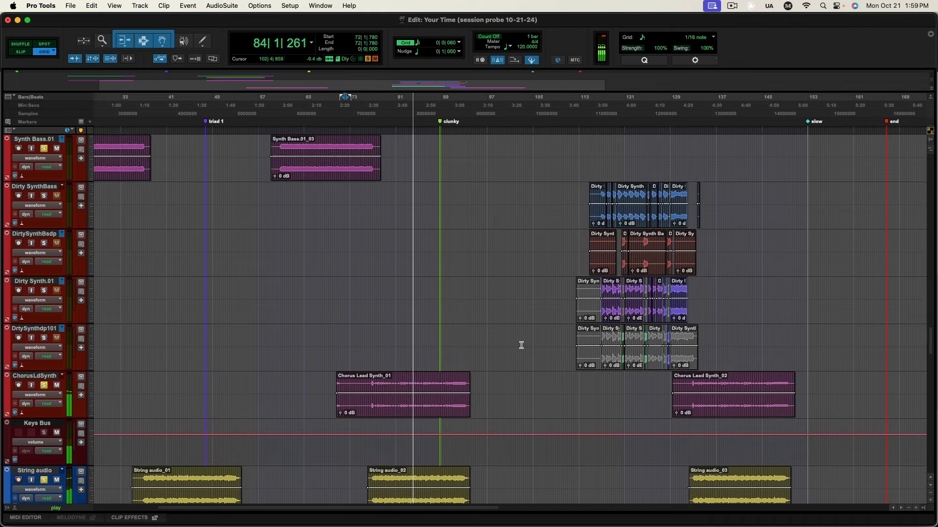
scroll(519, 345, "up", 3)
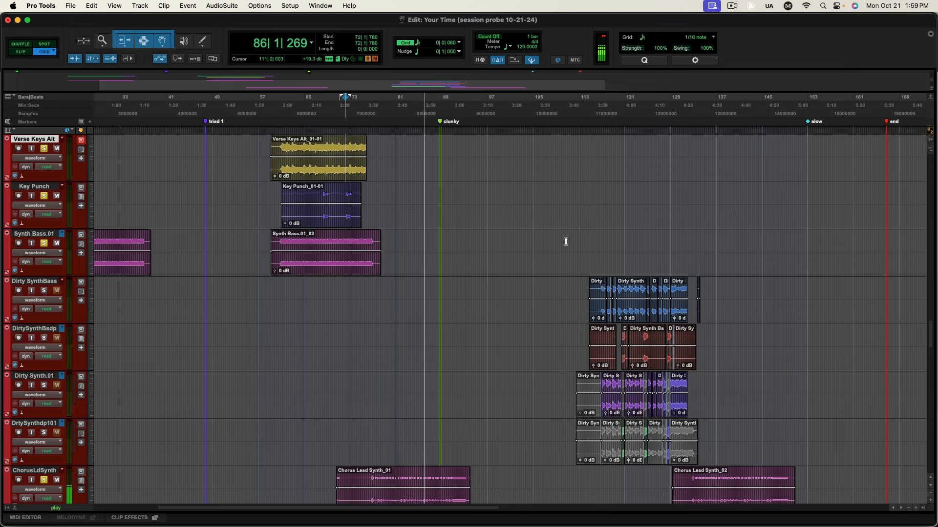
key("space")
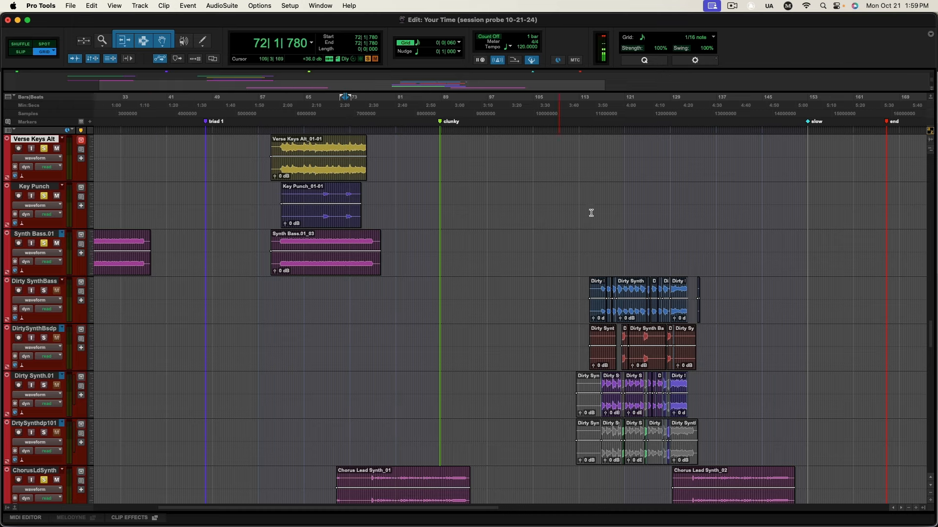
scroll(611, 218, "up", 2)
scroll(611, 217, "right", 10)
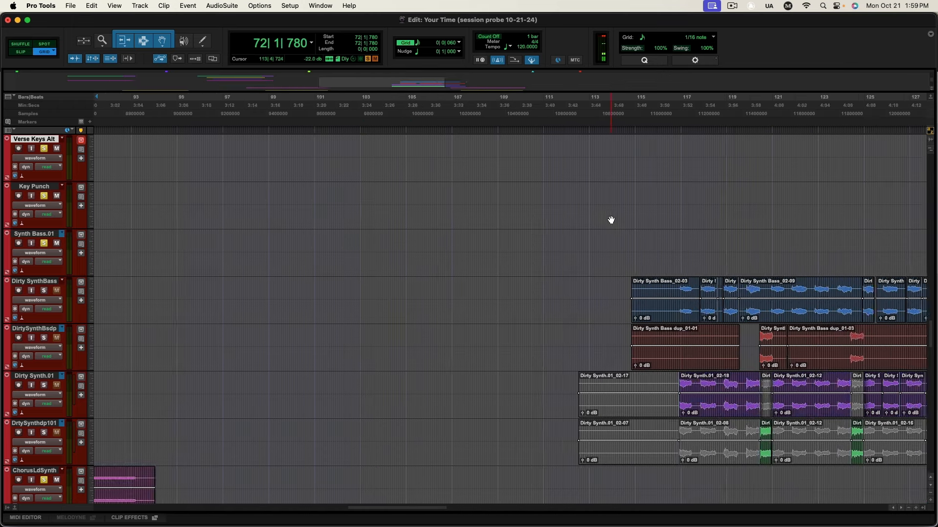
left_click(470, 242)
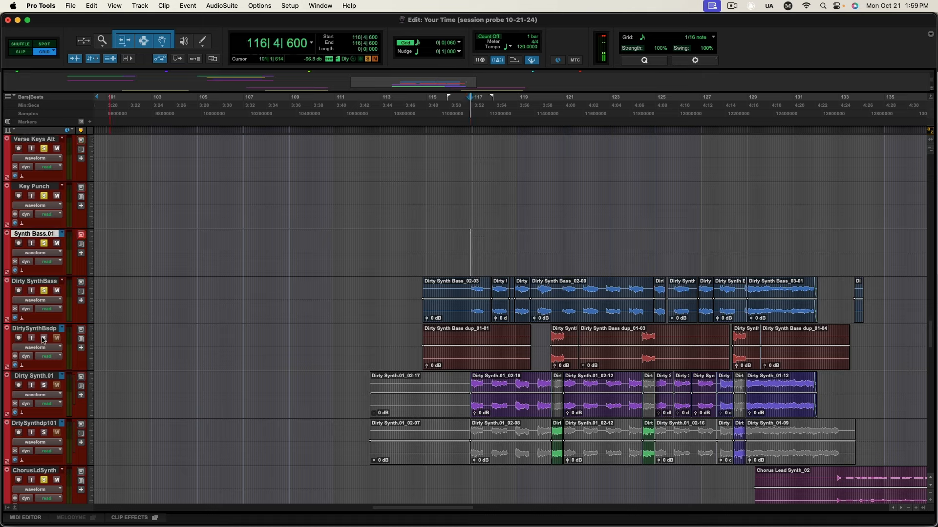
key("space")
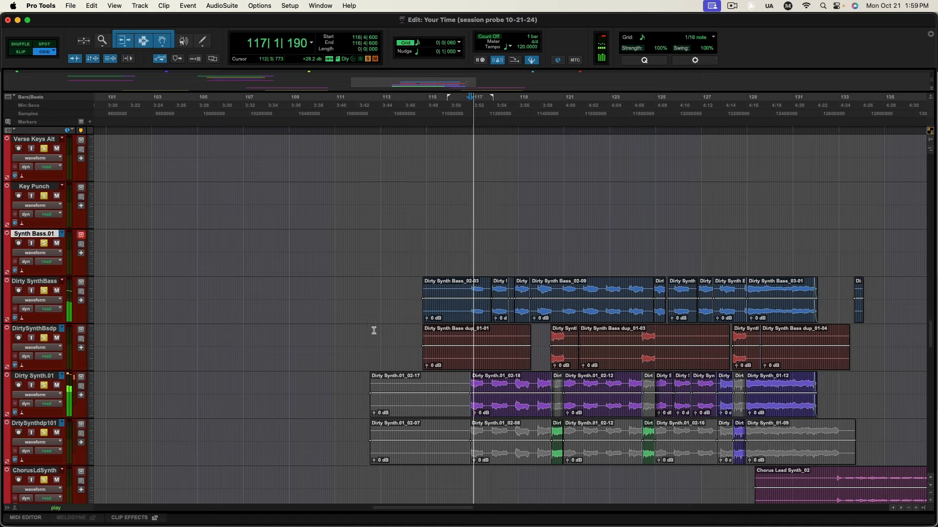
Step: Switch the solos of Dirty SynthBass and Dirty Synth.01 off and on during playback to compare the synth layers
left_click(45, 292)
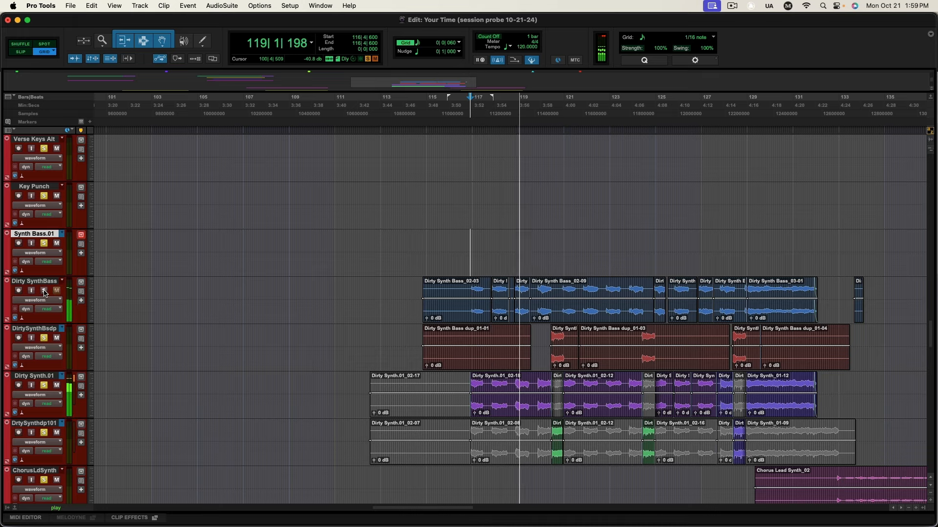
left_click(45, 291)
left_click(43, 385)
left_click(43, 385)
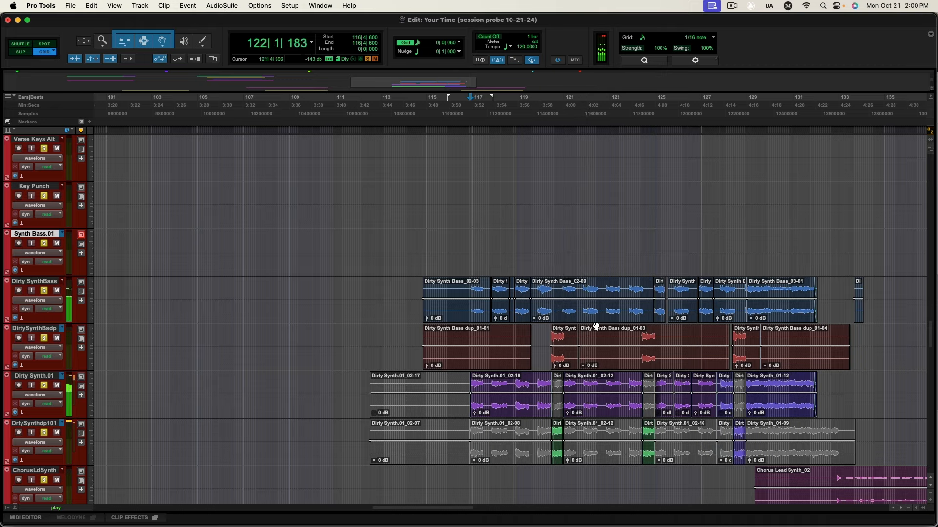
scroll(598, 325, "right", 4)
scroll(603, 327, "down", 2)
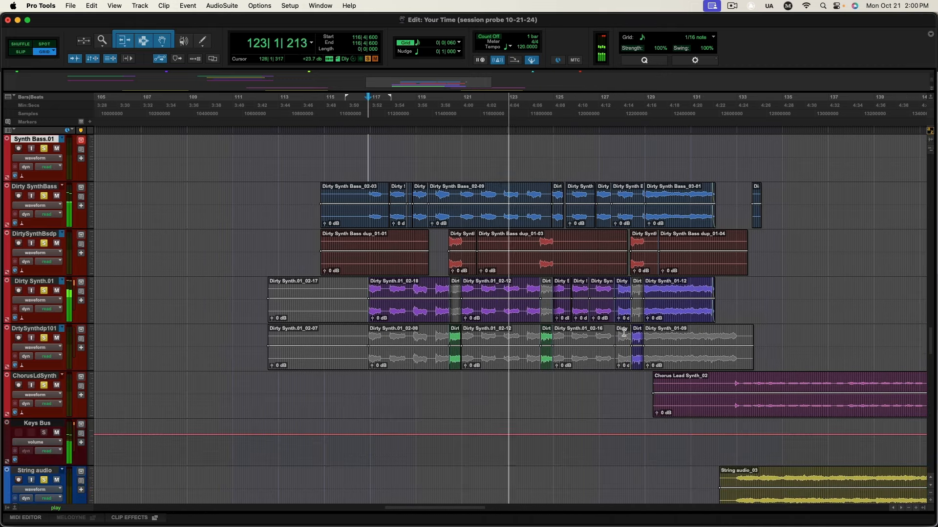
Step: Stop the playback, clear the synth and string solos, and solo Lead Double.04 and LeadDbl.dp1.04 instead
key("super+bracketleft")
key("super+bracketleft")
scroll(596, 331, "down", 1)
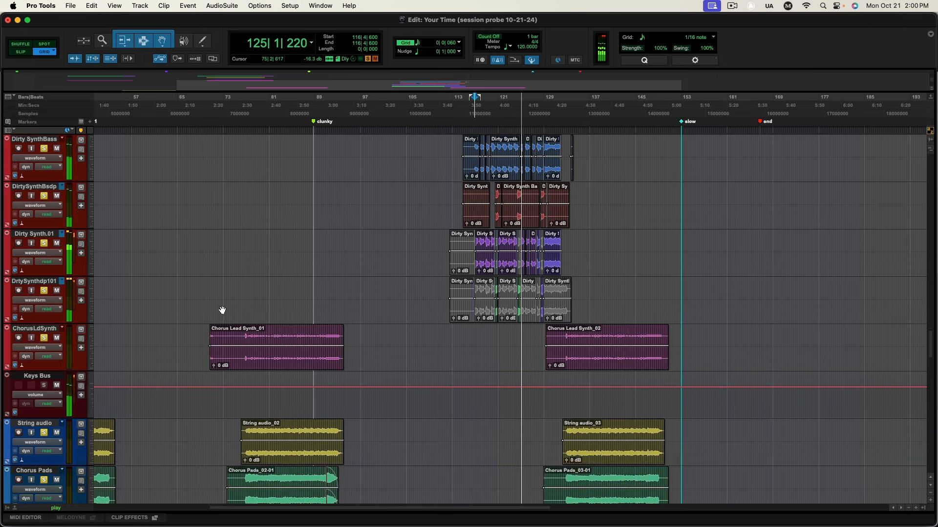
key("space")
scroll(315, 283, "down", 6)
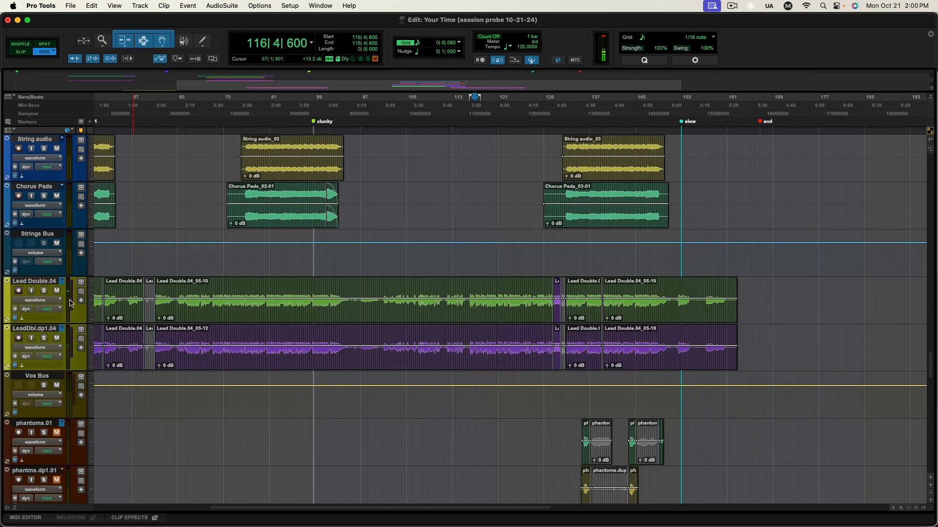
scroll(181, 288, "down", 1)
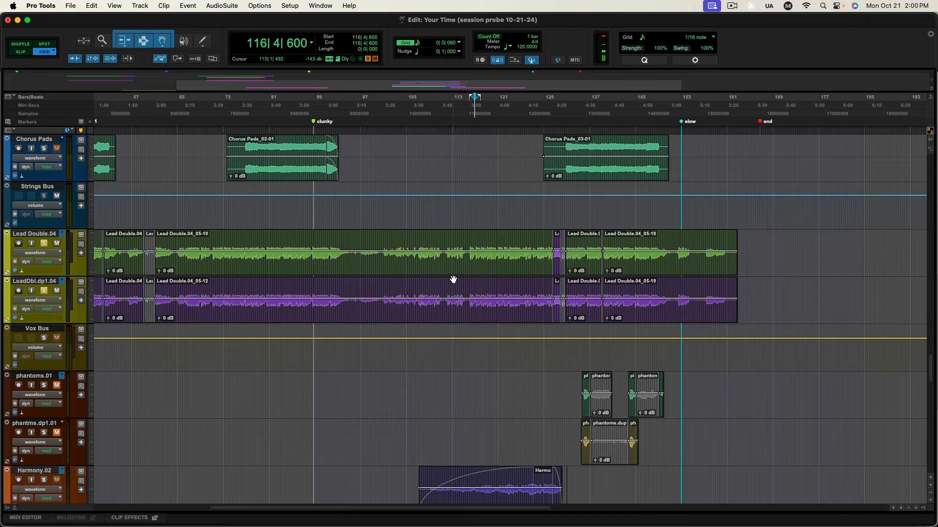
scroll(453, 279, "down", 3)
scroll(453, 279, "down", 3)
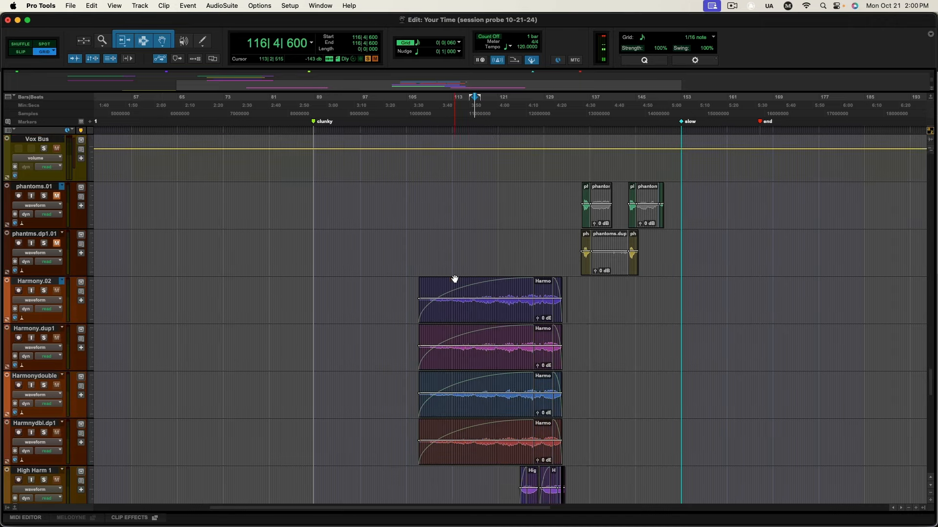
scroll(454, 279, "up", 5)
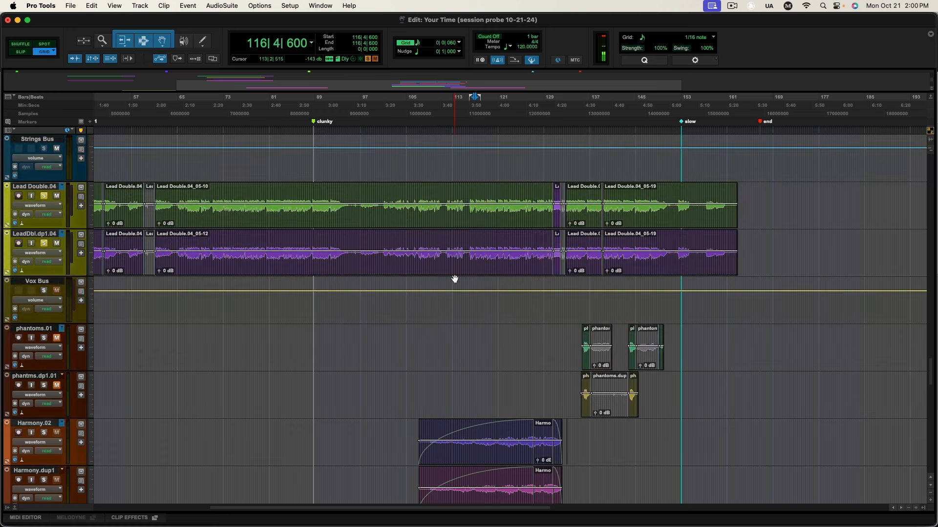
Step: Play the vocals from bar 116 and add Harmony.02, Harmony.dup1, Harmonydouble and Harmnydbl.dp1 to the solos
left_click(467, 329)
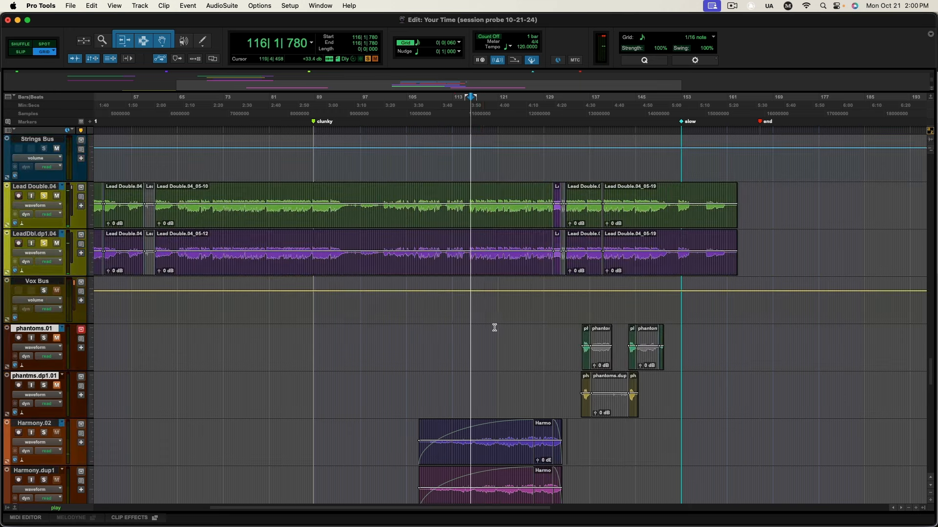
key("space")
scroll(422, 325, "down", 2)
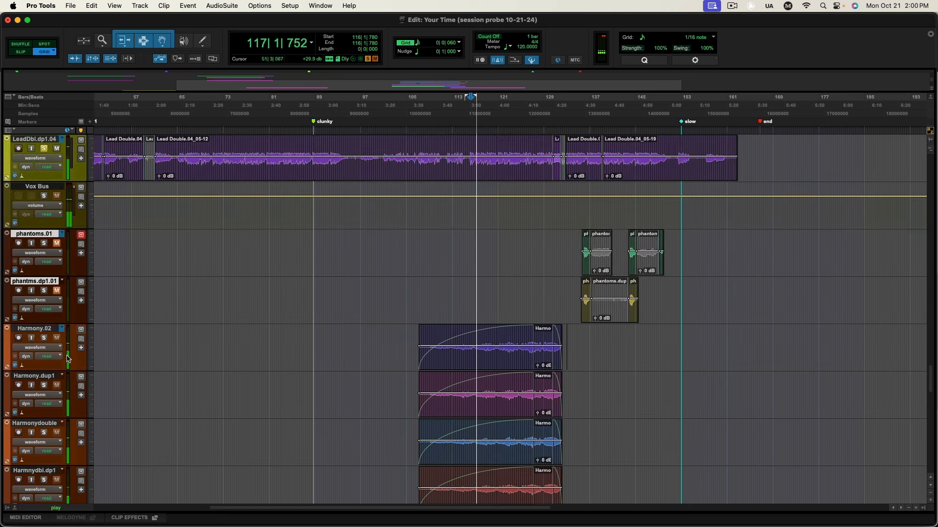
left_click(44, 385)
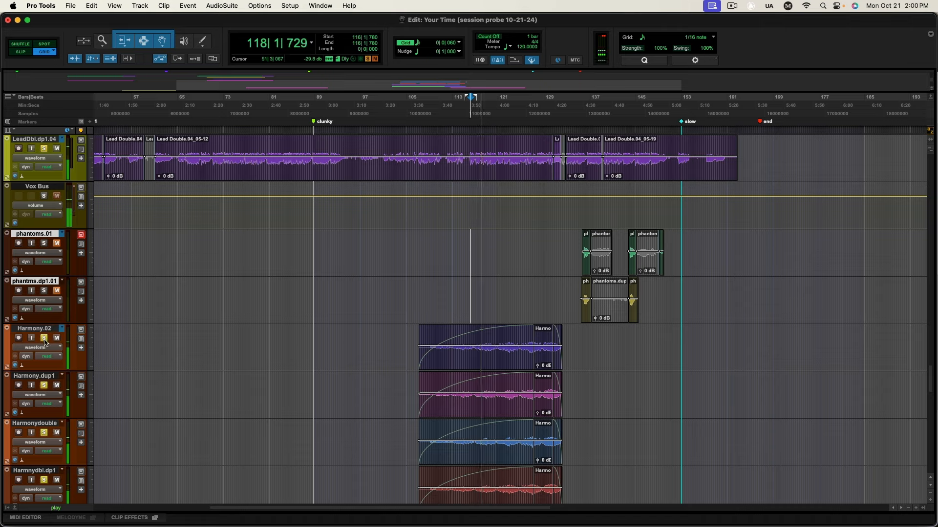
scroll(176, 372, "down", 4)
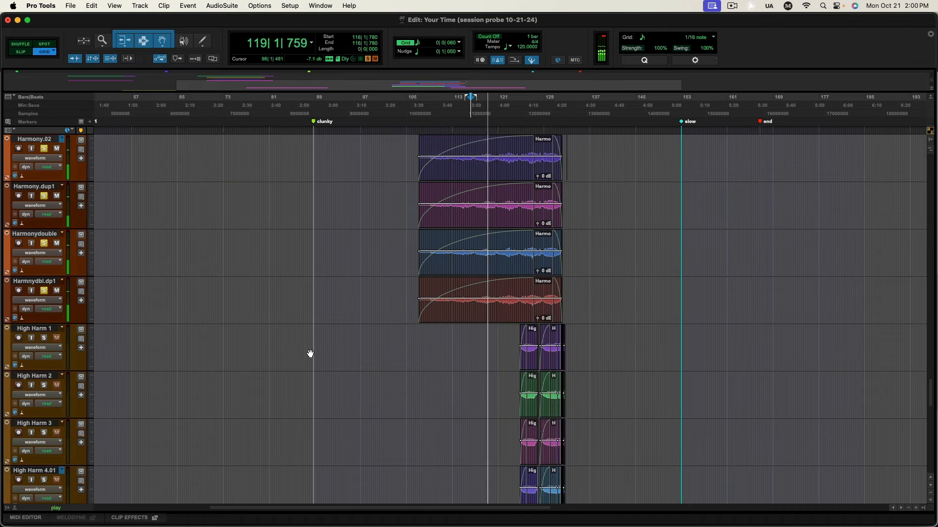
scroll(303, 355, "up", 3)
scroll(298, 354, "up", 3)
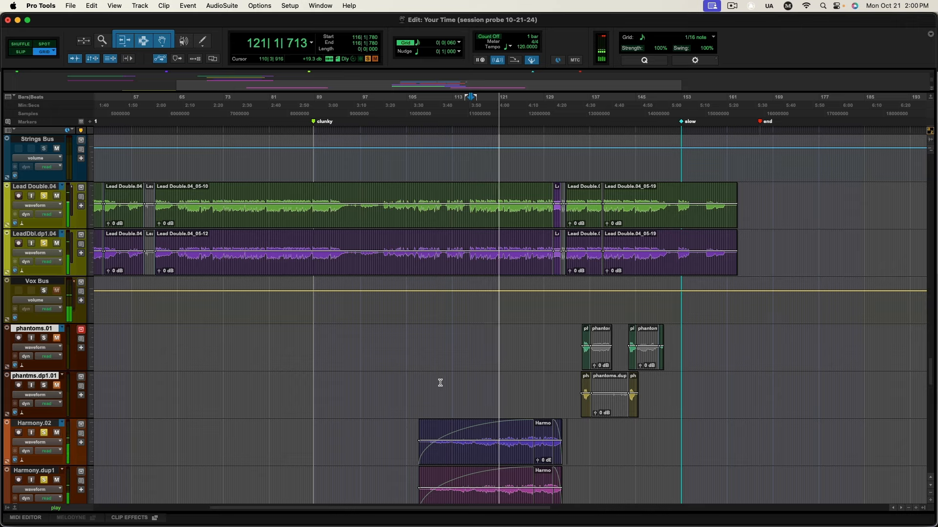
Step: Add the four High Harm tracks to the solos and audition the stacked harmonies at closer timeline zoom
scroll(438, 382, "down", 2)
scroll(380, 373, "down", 2)
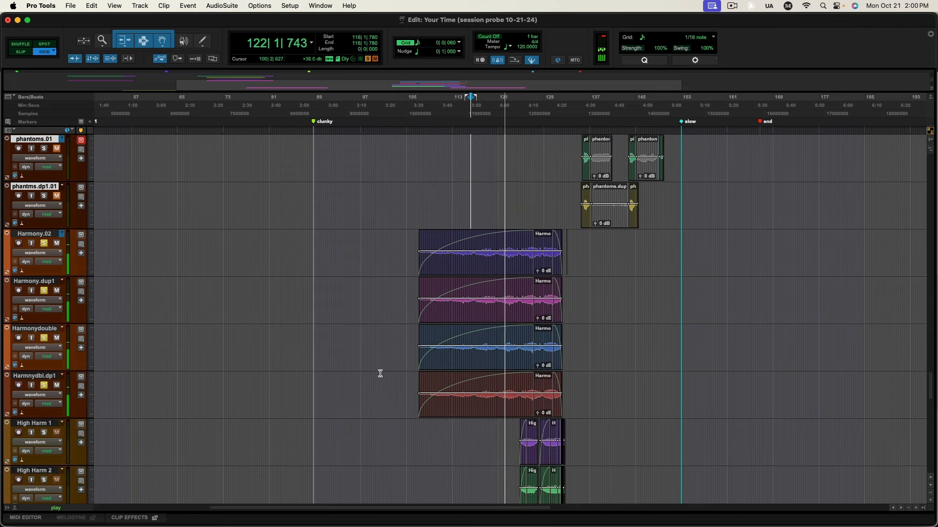
scroll(383, 375, "down", 3)
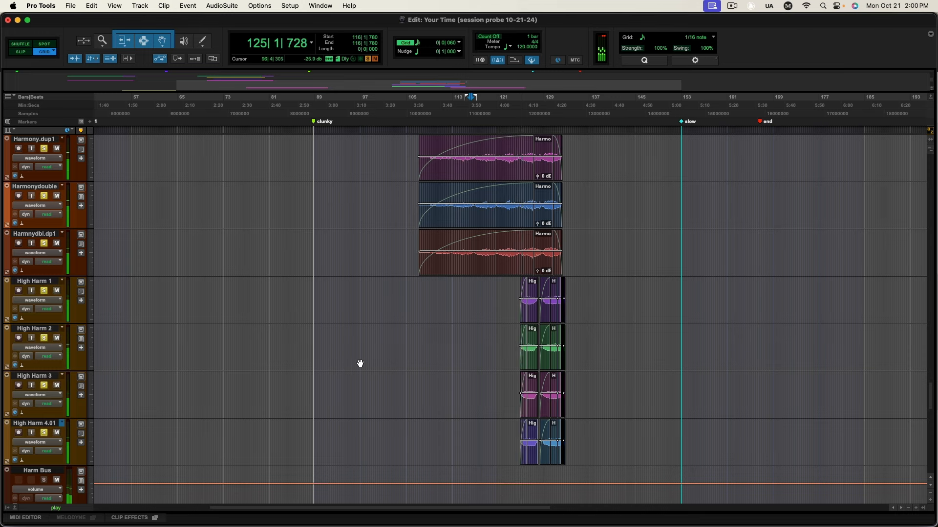
scroll(391, 362, "up", 2)
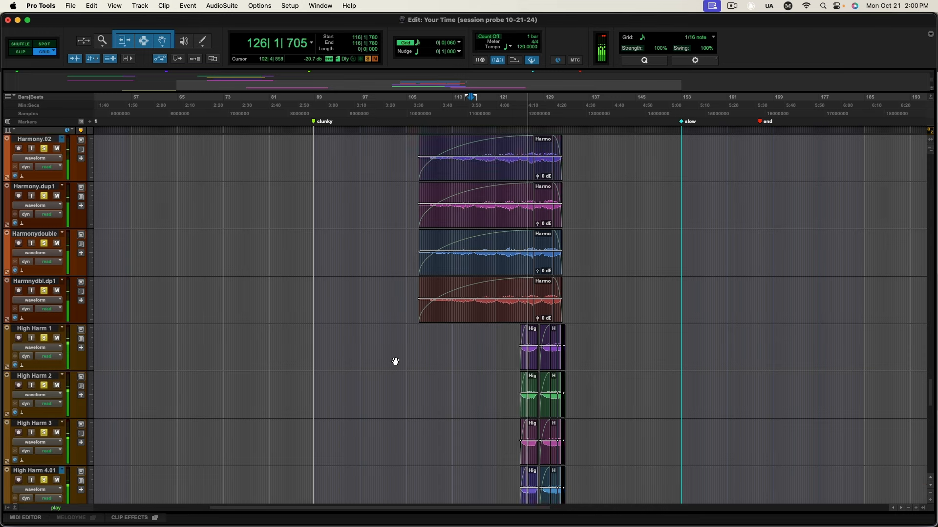
scroll(615, 375, "up", 6)
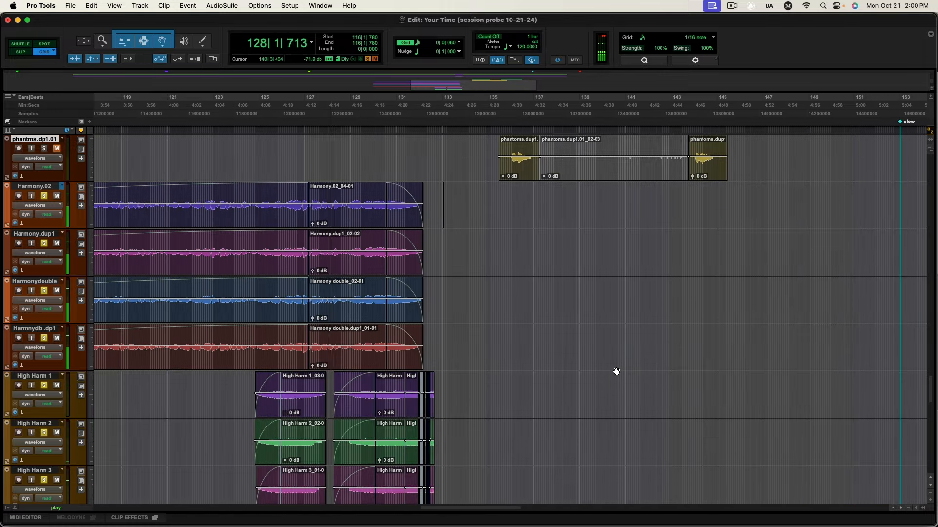
scroll(573, 368, "up", 2)
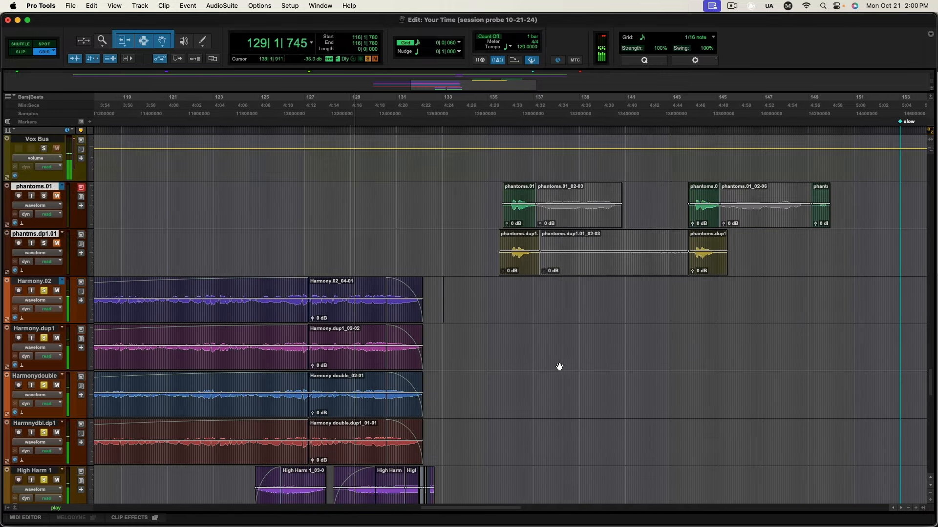
Step: Stop the playback with the edit cursor at bar 135 on the Harmony tracks and clear the vocal solos
scroll(569, 367, "up", 4)
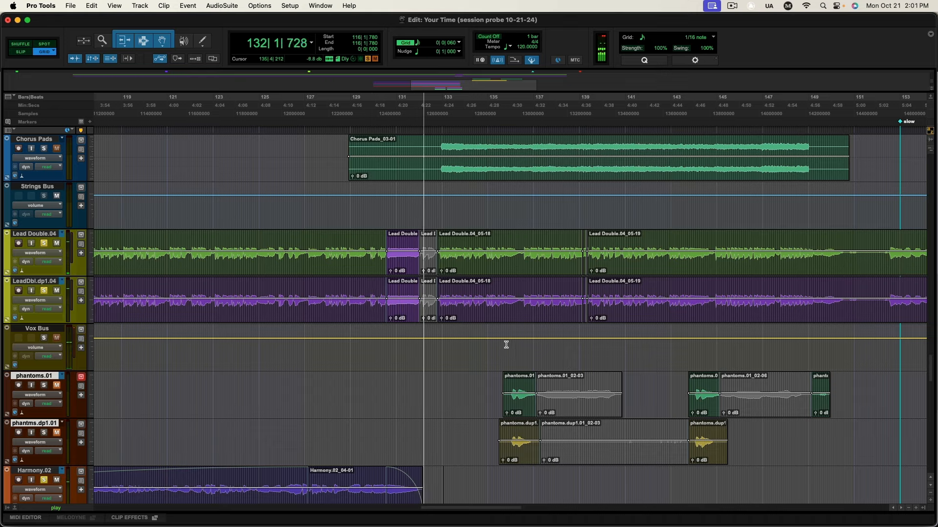
scroll(497, 352, "down", 9)
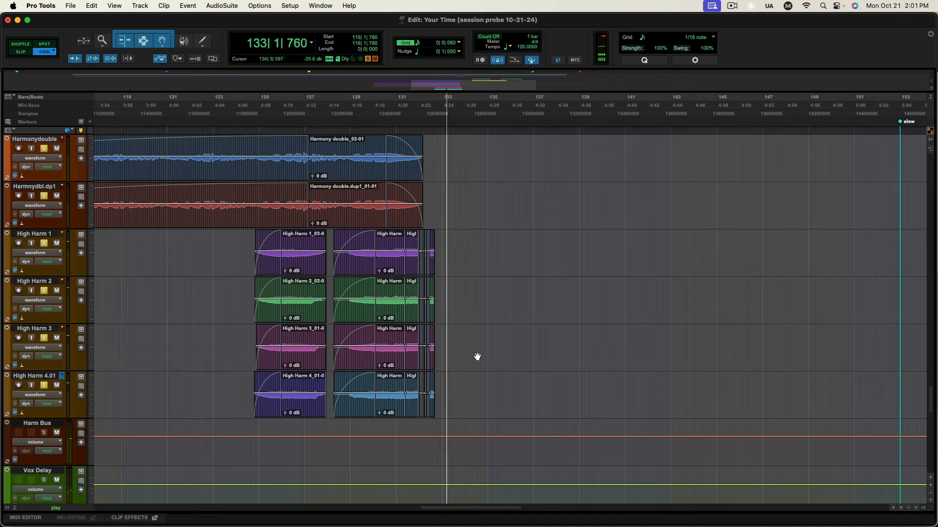
scroll(469, 335, "up", 5)
key("space")
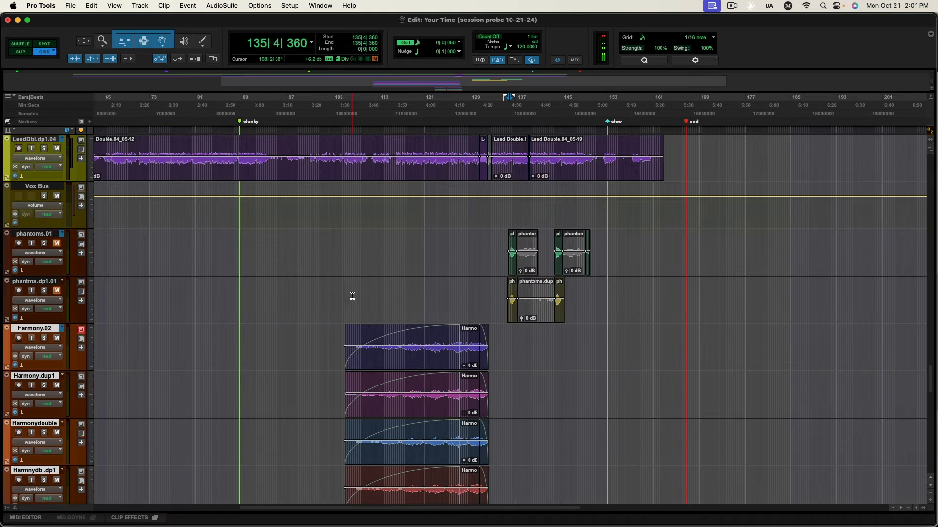
Step: Look over the session's tracks from the vocals up through guitars and bass to the drum buses, and back to the vocals
scroll(356, 293, "up", 15)
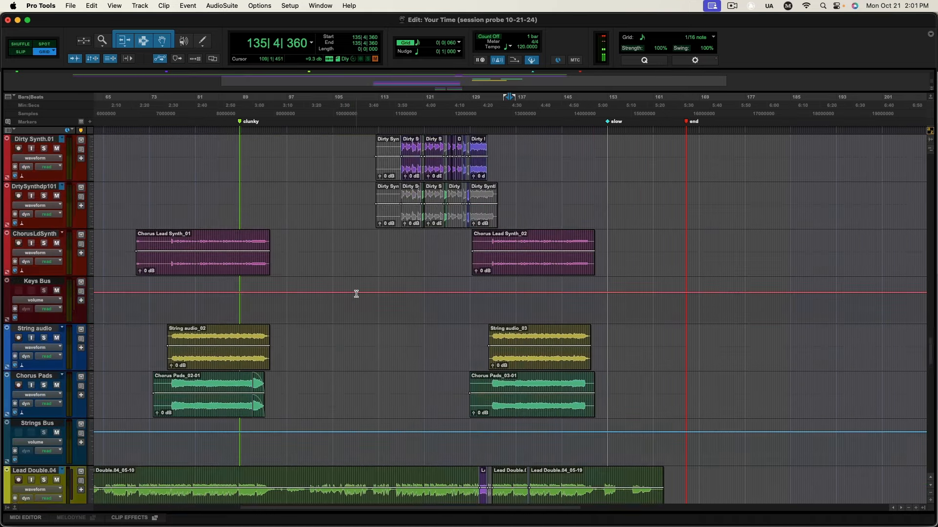
scroll(355, 294, "up", 10)
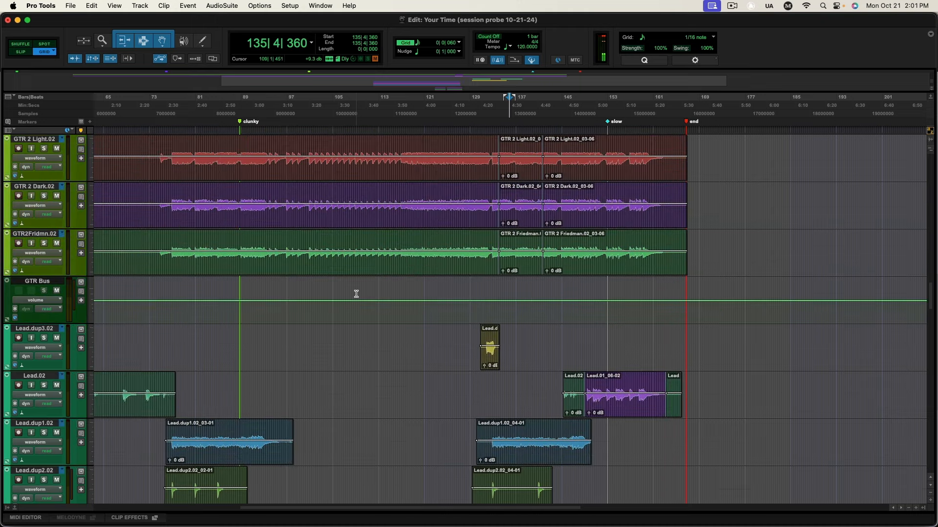
scroll(356, 293, "up", 8)
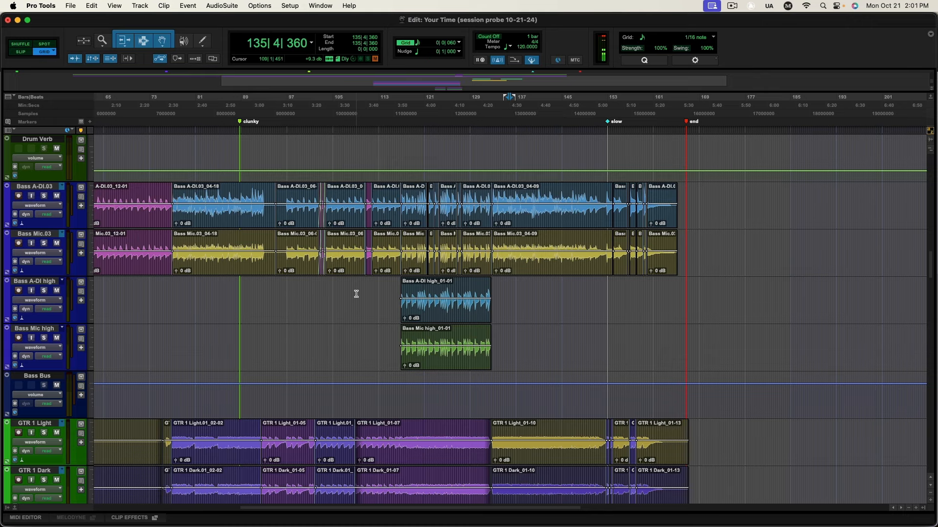
scroll(387, 293, "up", 2)
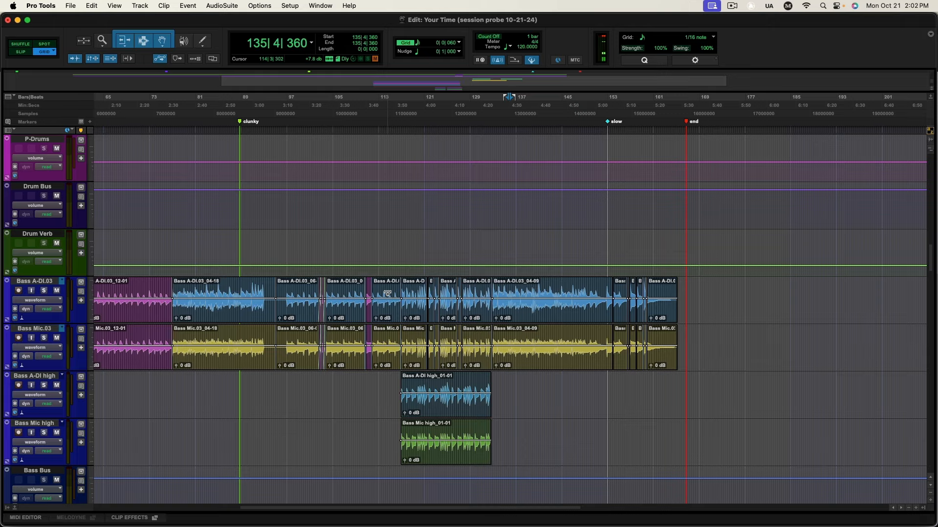
scroll(387, 294, "down", 8)
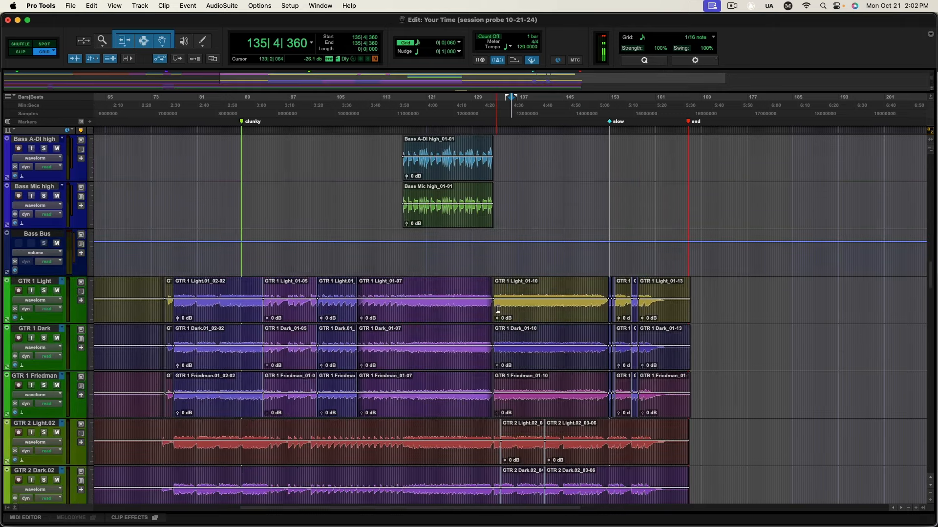
scroll(522, 362, "down", 15)
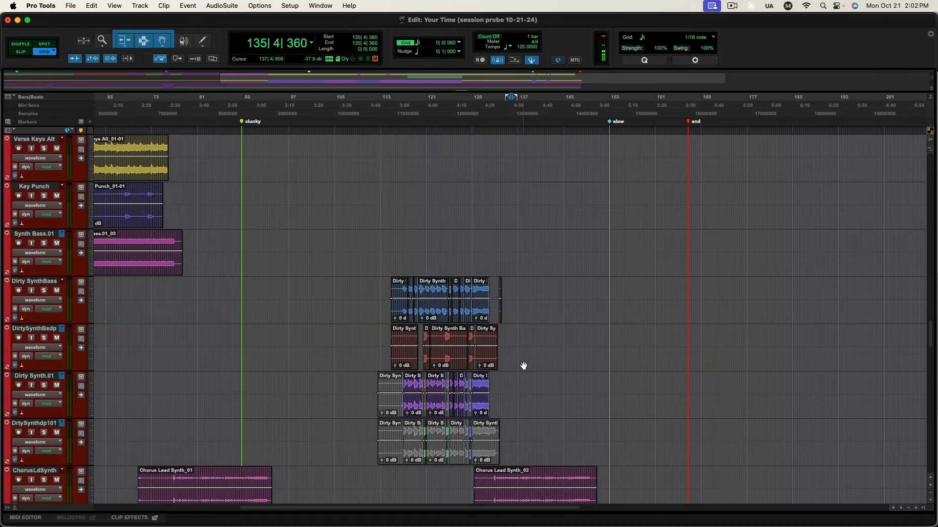
scroll(523, 366, "down", 3)
scroll(524, 366, "down", 9)
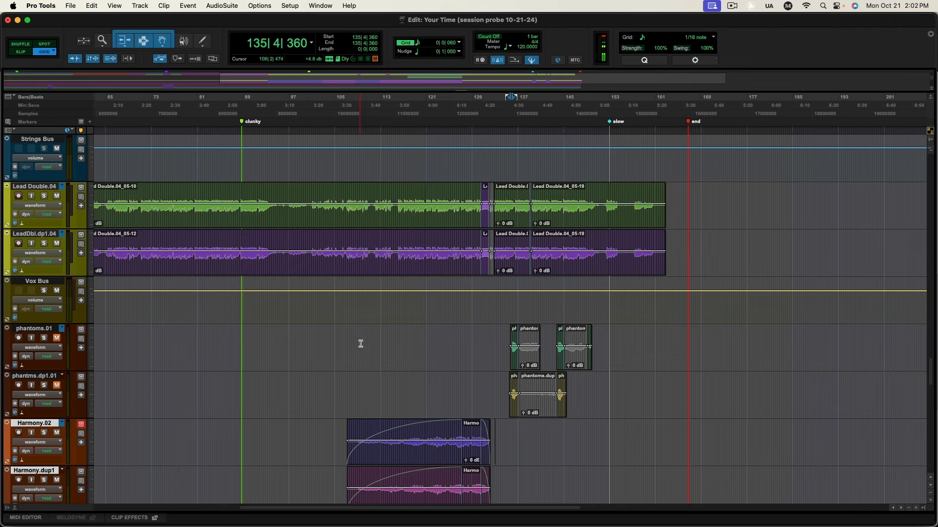
Step: Play the full mix from bar 117 and look over the harmony, synth, string and lead vocal tracks
left_click(407, 343)
scroll(461, 359, "down", 5)
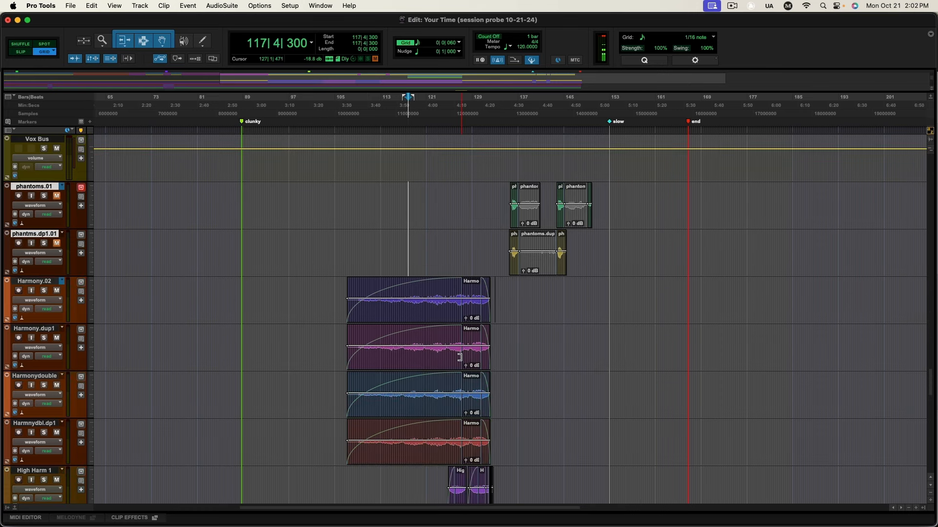
key("space")
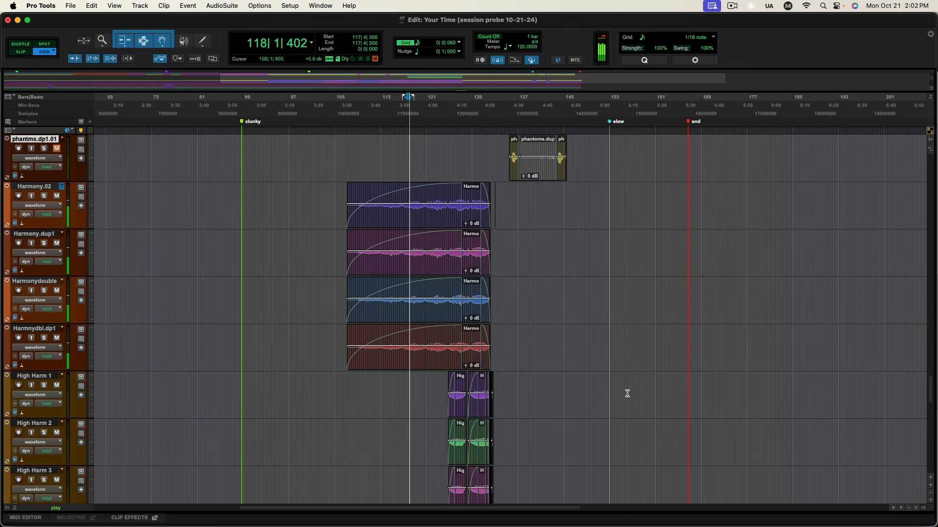
scroll(626, 394, "up", 10)
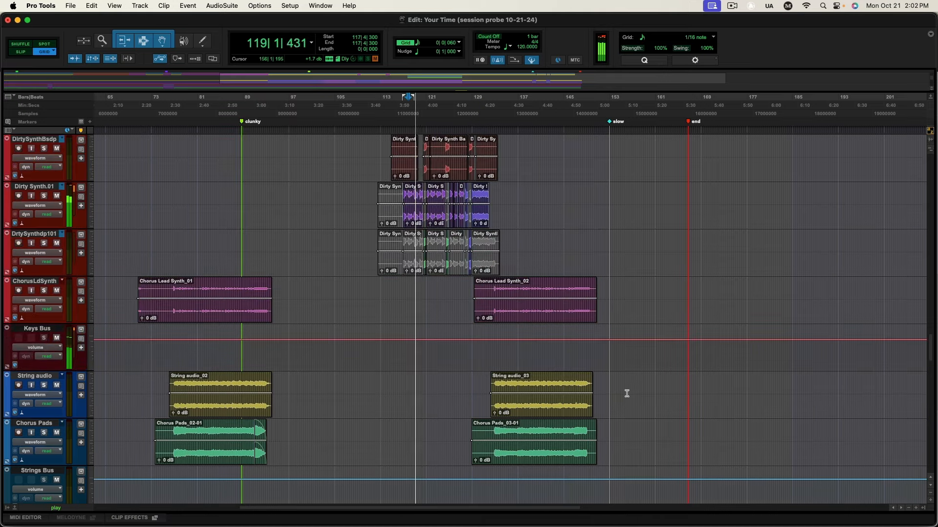
scroll(670, 411, "down", 6)
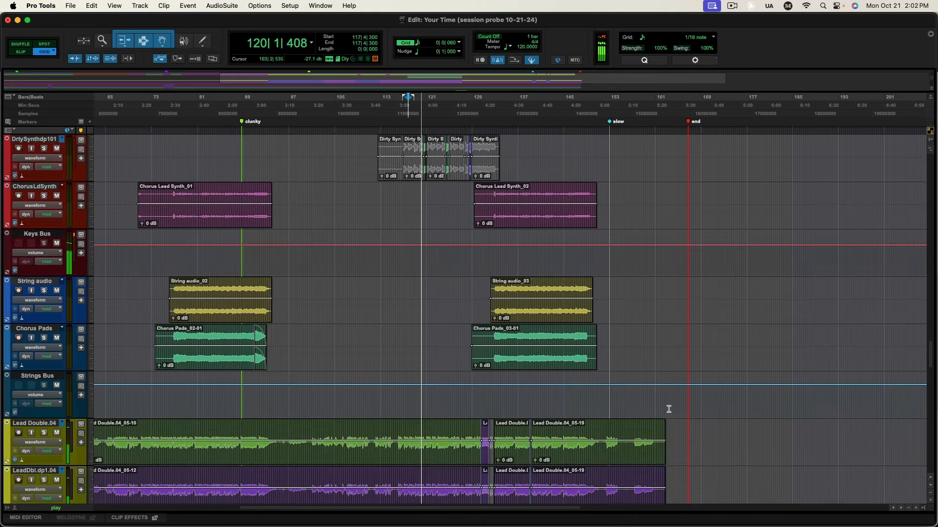
scroll(667, 409, "down", 2)
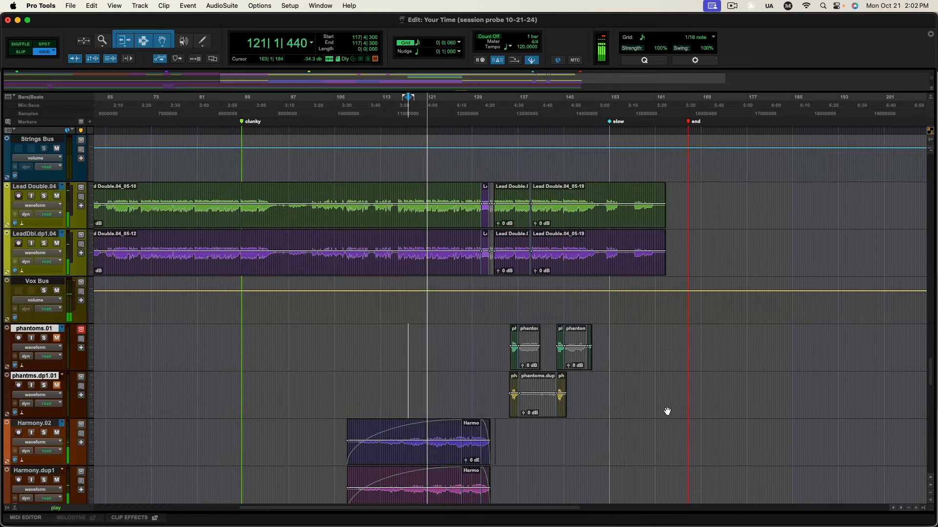
Step: Raise the Vox Bus level to +0.2 dB in the Mix window while the song plays
key("super+equal")
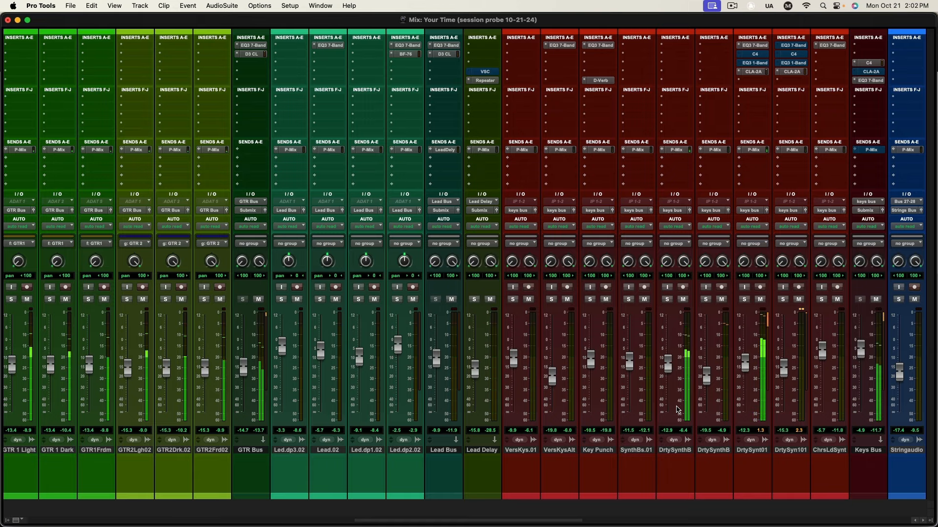
scroll(664, 410, "right", 10)
scroll(663, 409, "right", 1)
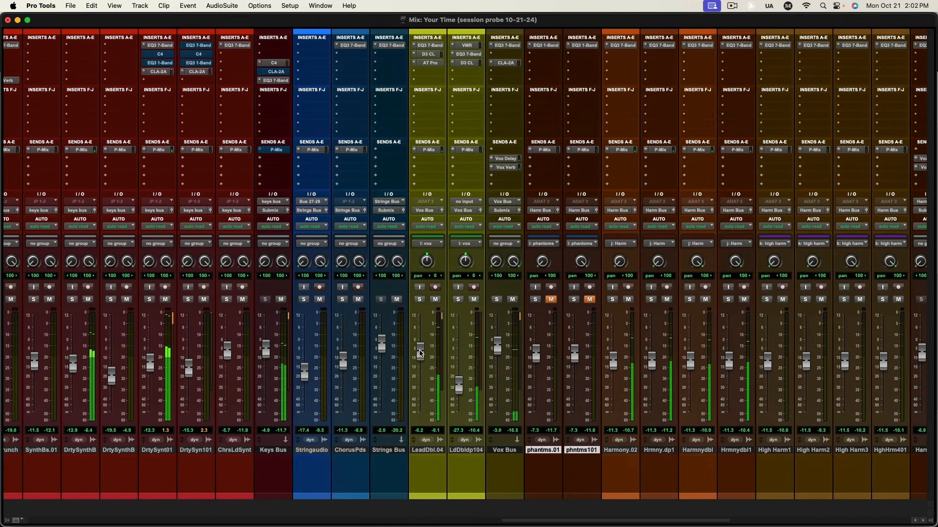
left_click_drag(498, 345, 500, 339)
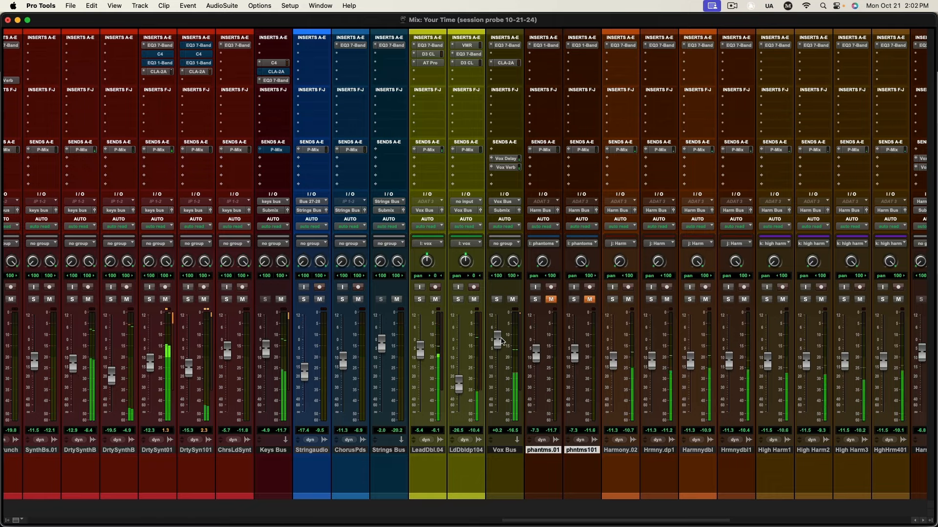
Step: Raise the Bass Bus level to +0.9 dB
scroll(500, 342, "left", 15)
scroll(499, 344, "left", 8)
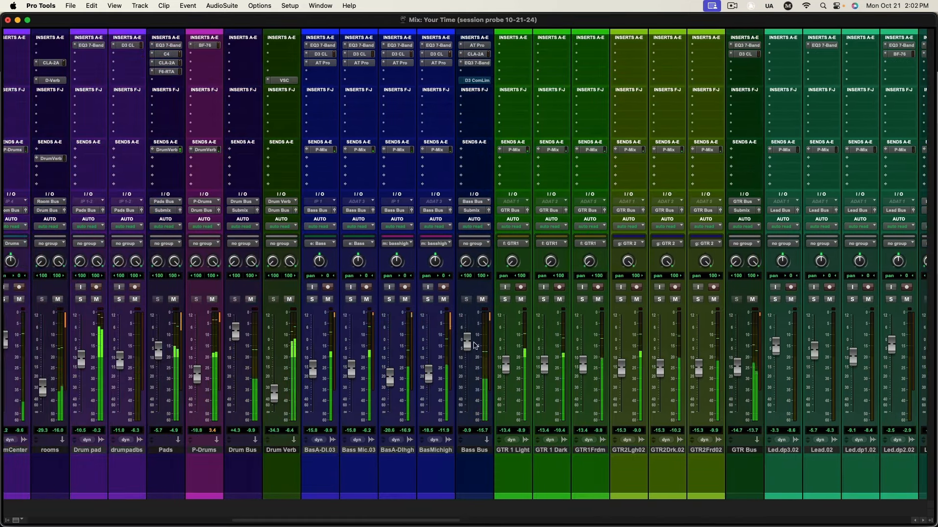
left_click_drag(468, 343, 470, 339)
Step: Insert the stereo SSL Native Bus Compressor 2 in the second insert slot of the Drum Bus
scroll(284, 352, "left", 20)
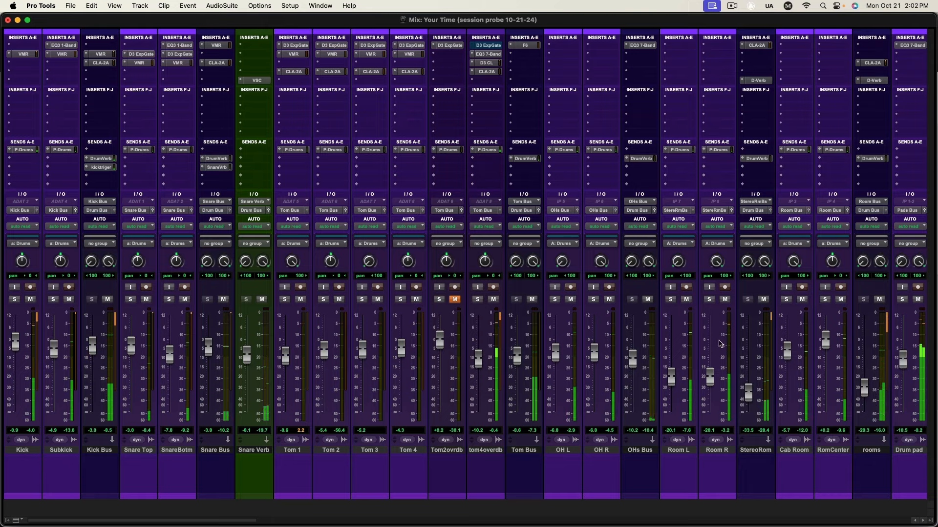
scroll(228, 351, "right", 9)
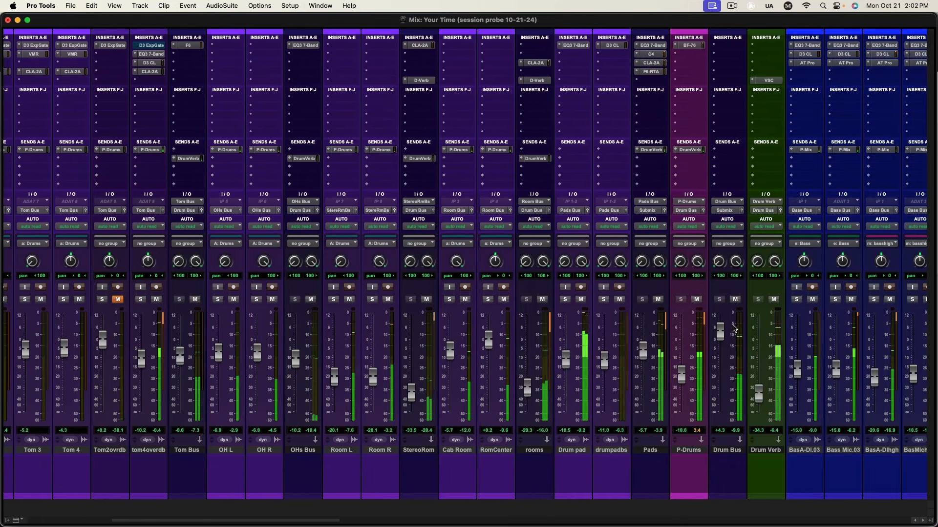
left_click(723, 55)
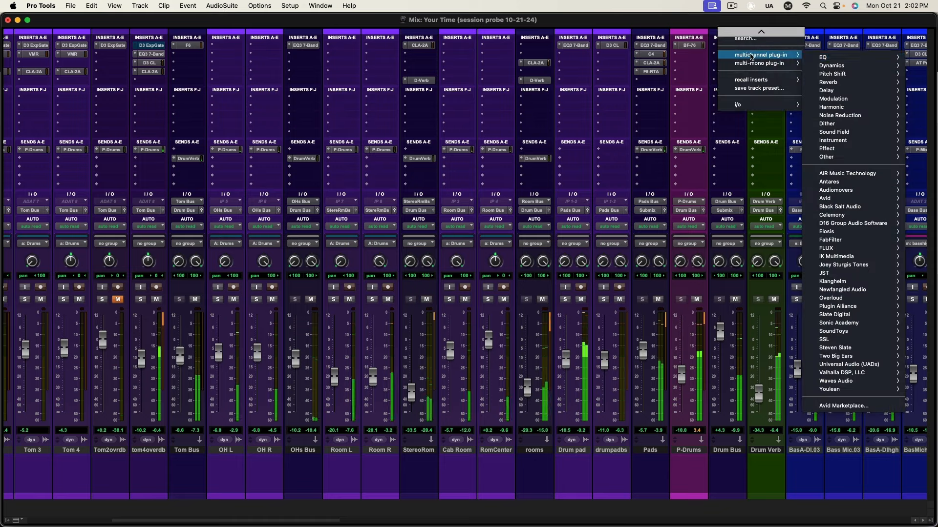
mouse_move(832, 67)
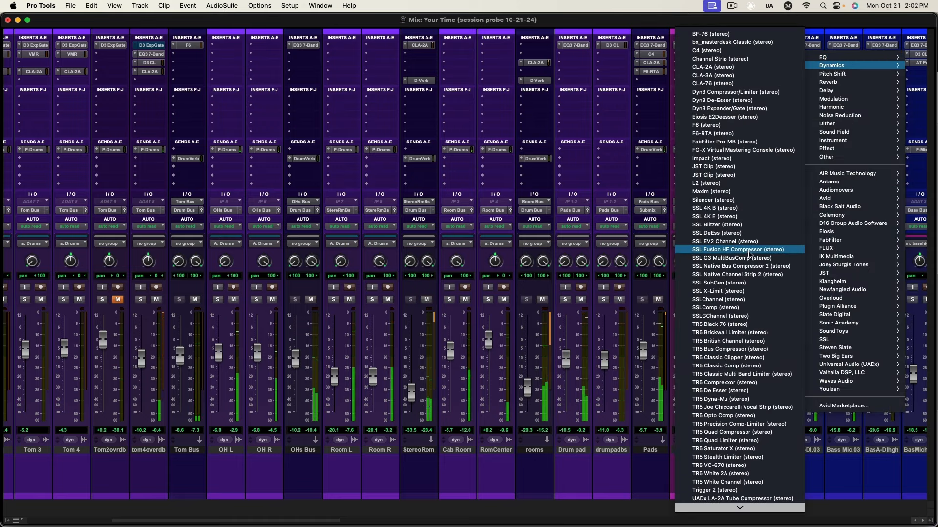
left_click(745, 267)
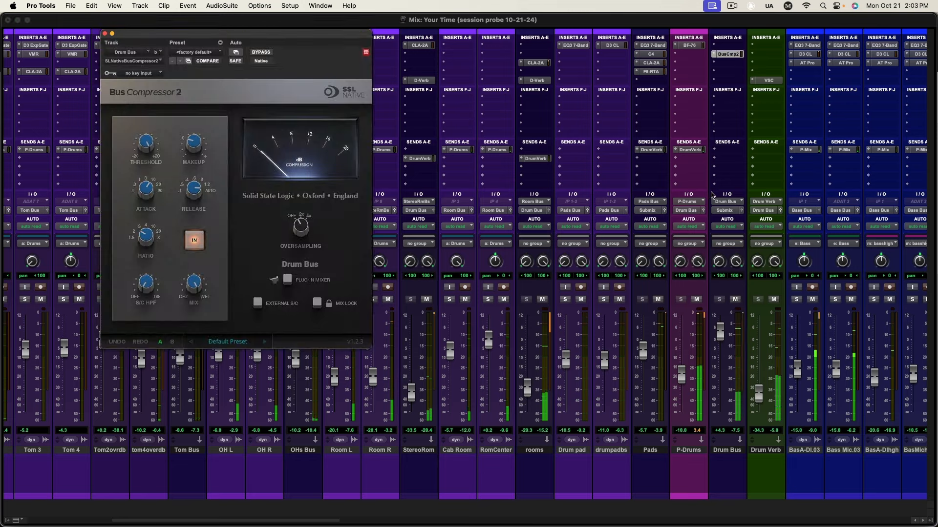
Step: Shorten the Drum Bus compressor's release, set its sidechain high-pass filter to 80.7 Hz and its threshold to 11.8 dB
left_click_drag(191, 192, 188, 217)
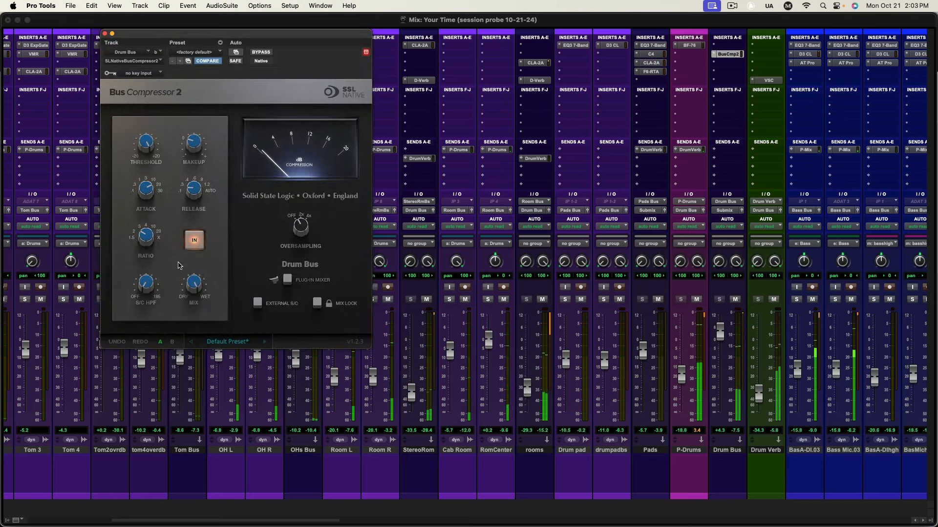
left_click_drag(147, 283, 155, 252)
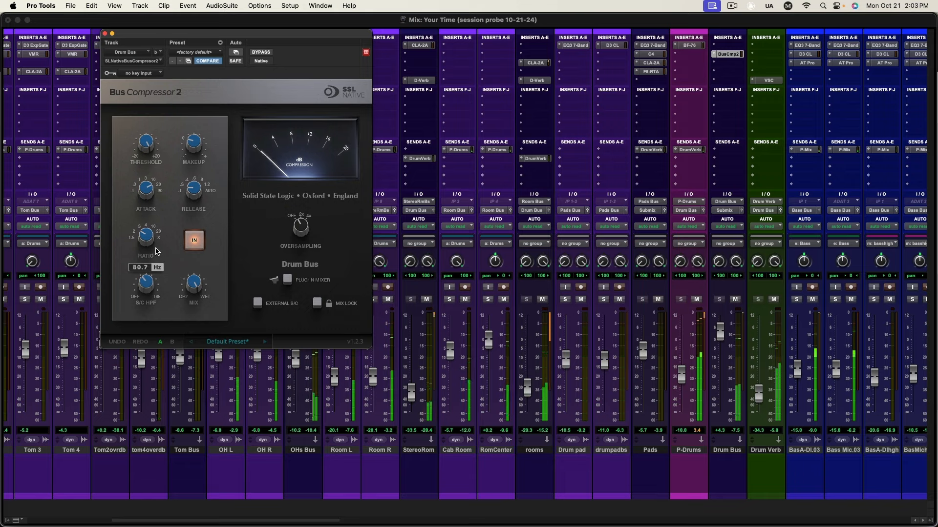
left_click_drag(145, 146, 143, 156)
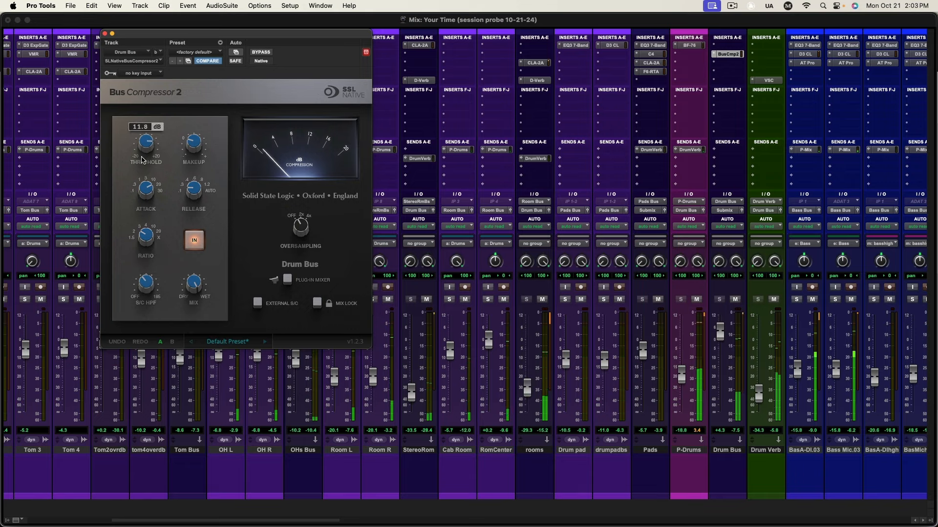
Step: Insert Virtual Mix Rack below the Drum Bus compressor and load the "drum parallel 23" preset
left_click(725, 69)
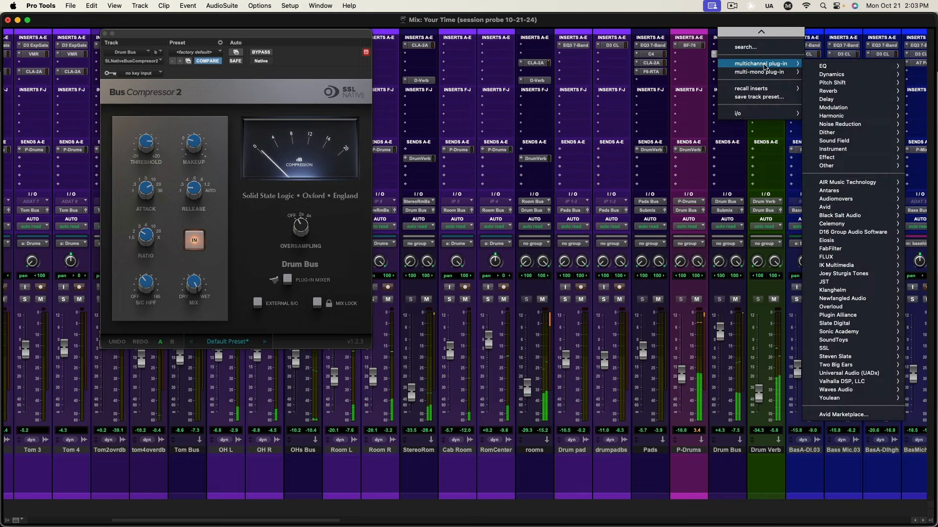
mouse_move(830, 66)
left_click(739, 406)
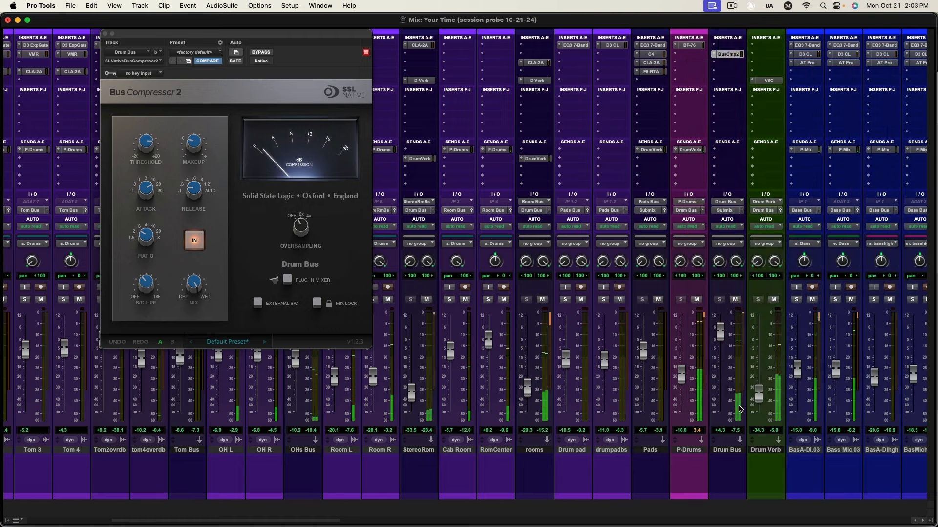
left_click(202, 52)
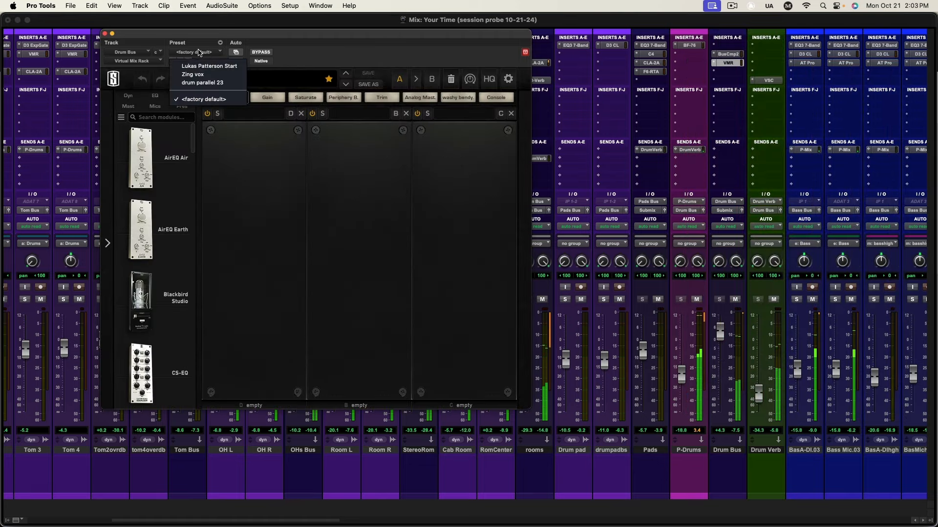
left_click(205, 79)
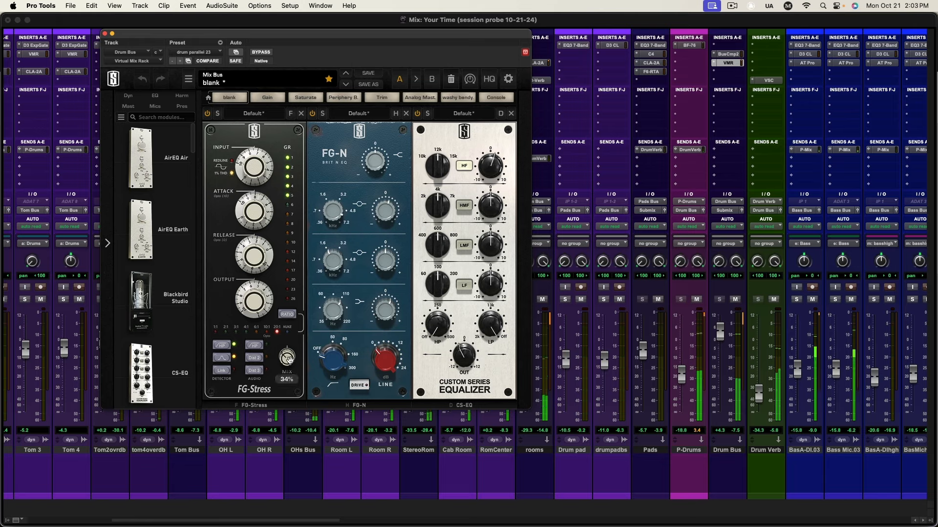
Step: Set the rack's FG-Stress mix to 27%, the FG-N high gain to +0.86 dB and its upper-mid frequency to 6.63 kHz
left_click_drag(289, 361, 289, 367)
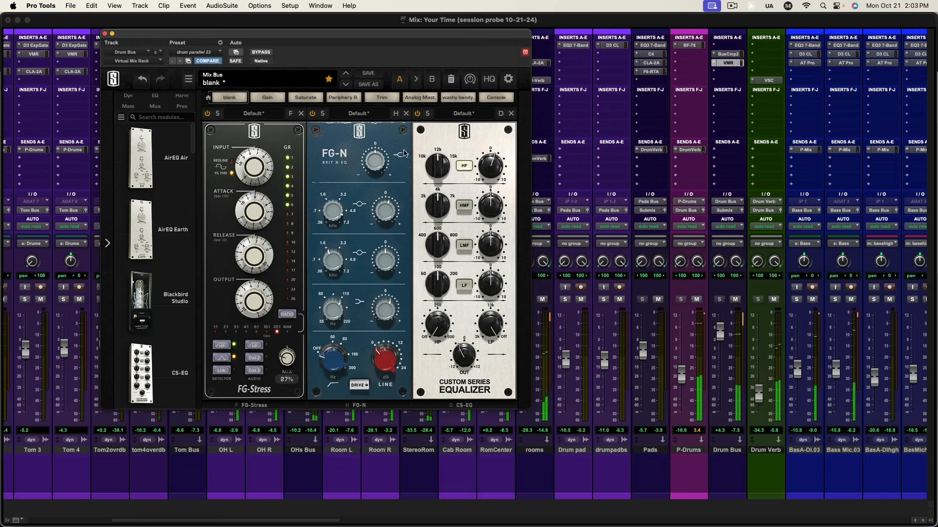
left_click_drag(377, 159, 377, 164)
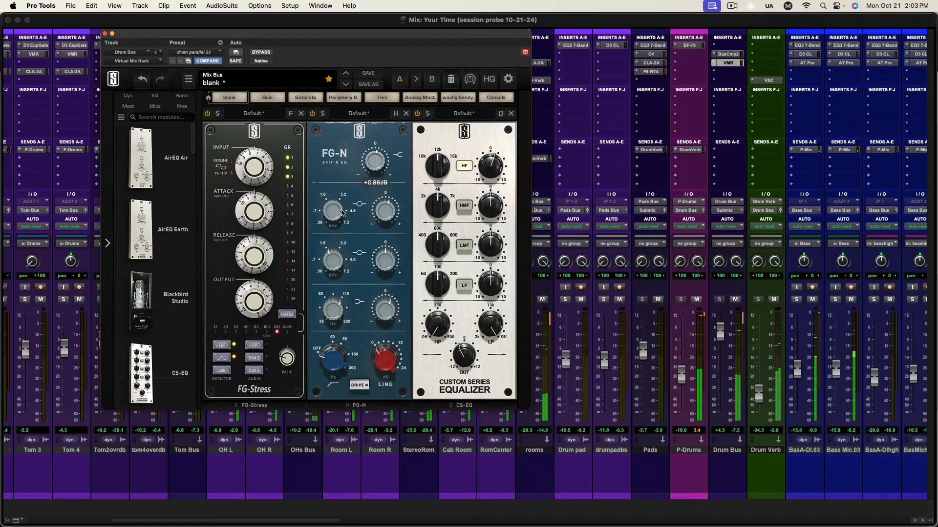
left_click_drag(334, 205, 335, 201)
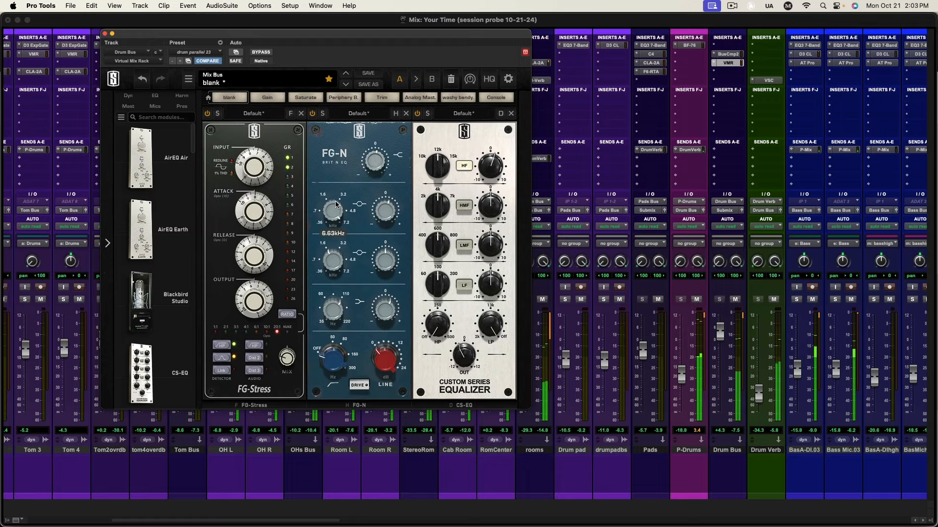
left_click(105, 34)
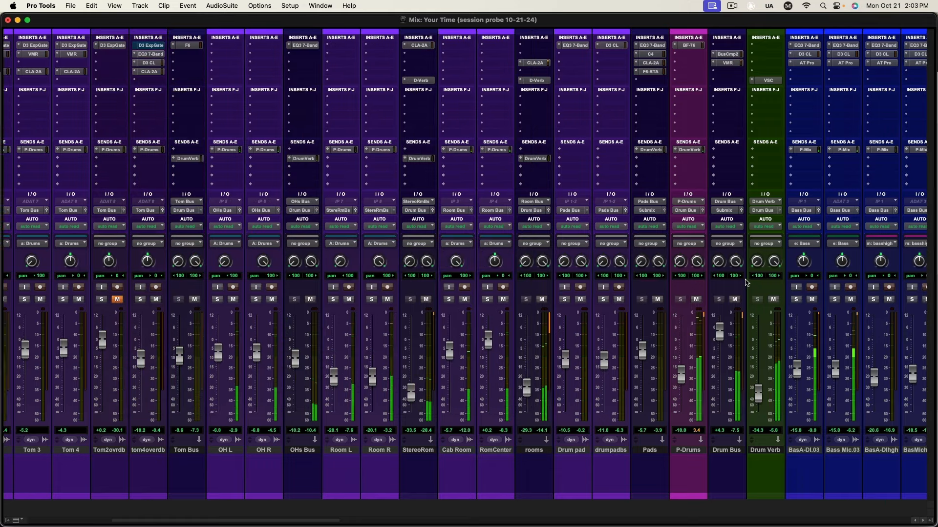
Step: Lower the Drum Bus level to +3.1 dB
scroll(745, 282, "right", 10)
scroll(401, 336, "left", 4)
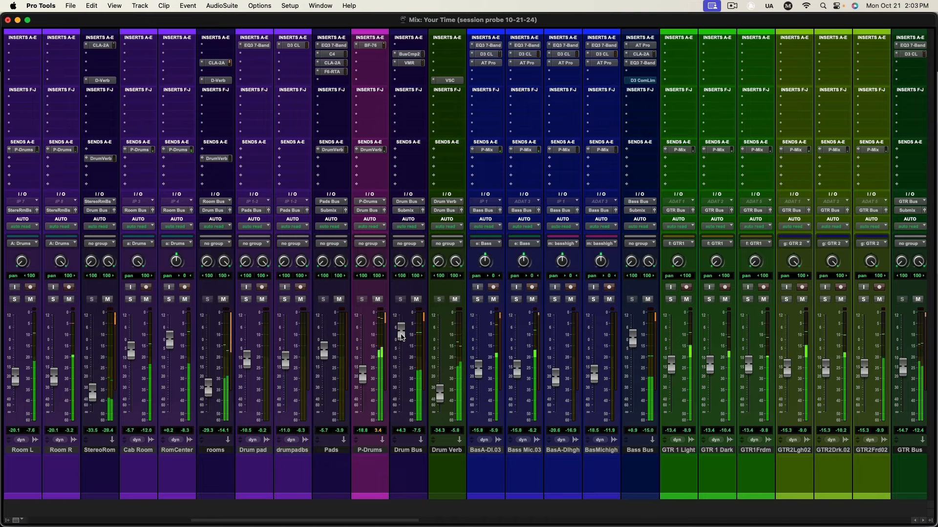
scroll(626, 345, "right", 3)
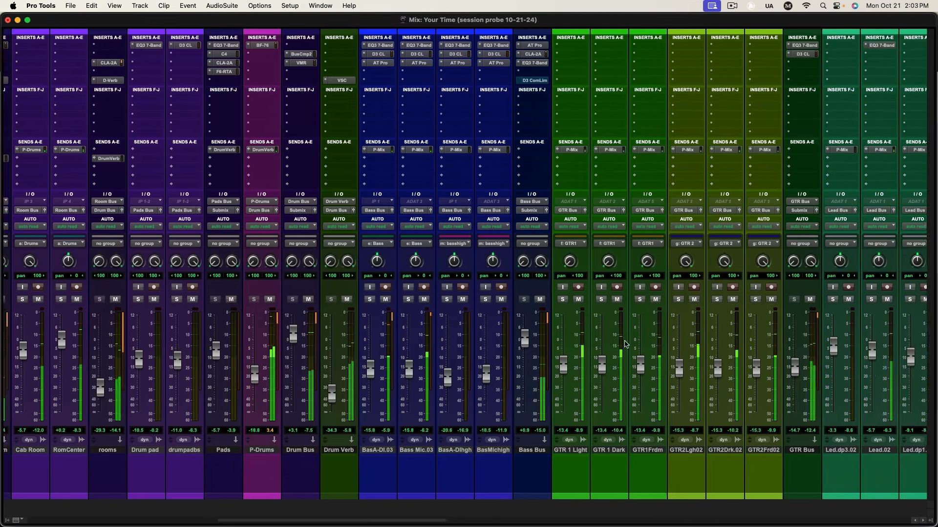
Step: Check the EQ3 7-Band settings on the Bass Bus and compare the bass with its CLA-2A bypassed
scroll(625, 345, "right", 6)
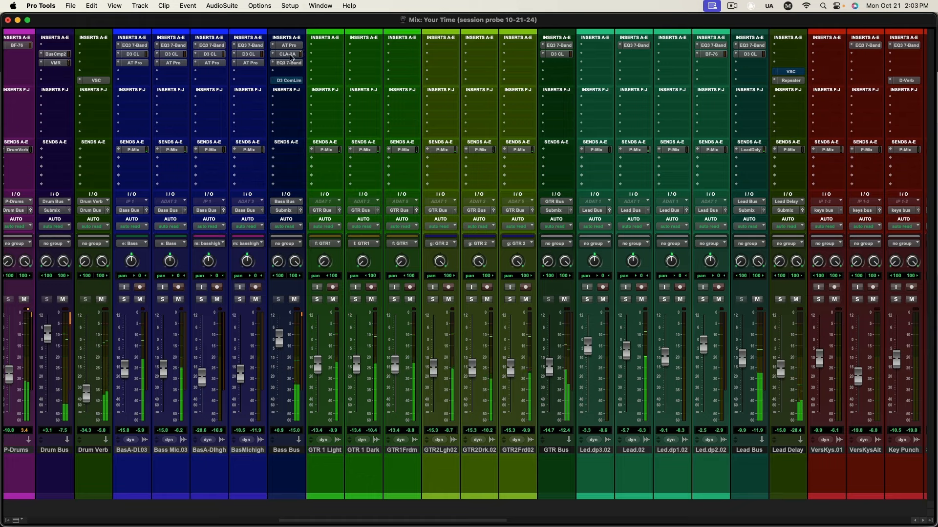
left_click(288, 63)
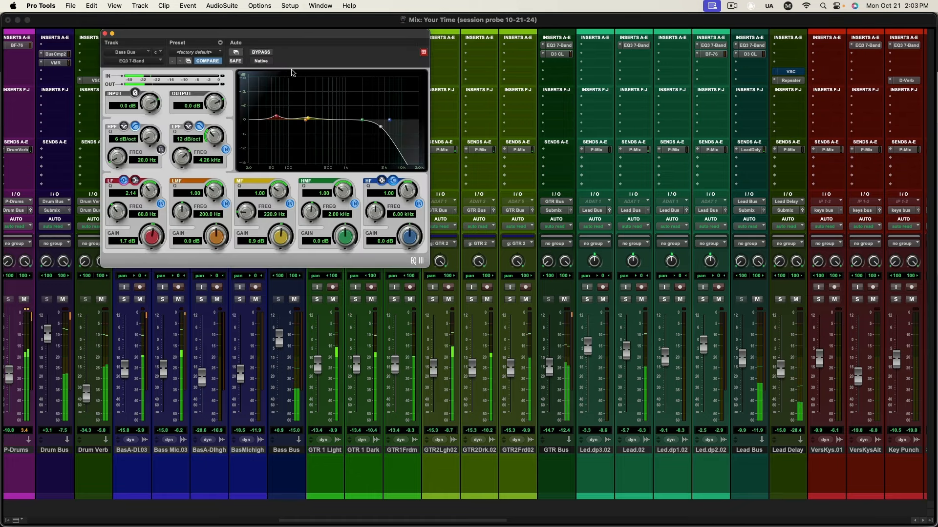
left_click(104, 34)
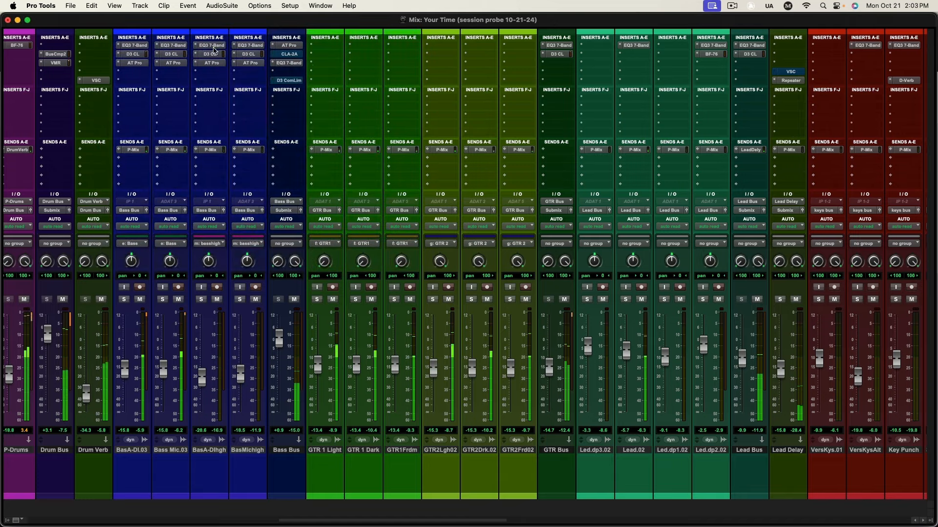
Step: Look over the mixer from the keys, vocals and drums to the mix and print channels, and view the print tracks in the Edit window
scroll(577, 288, "right", 15)
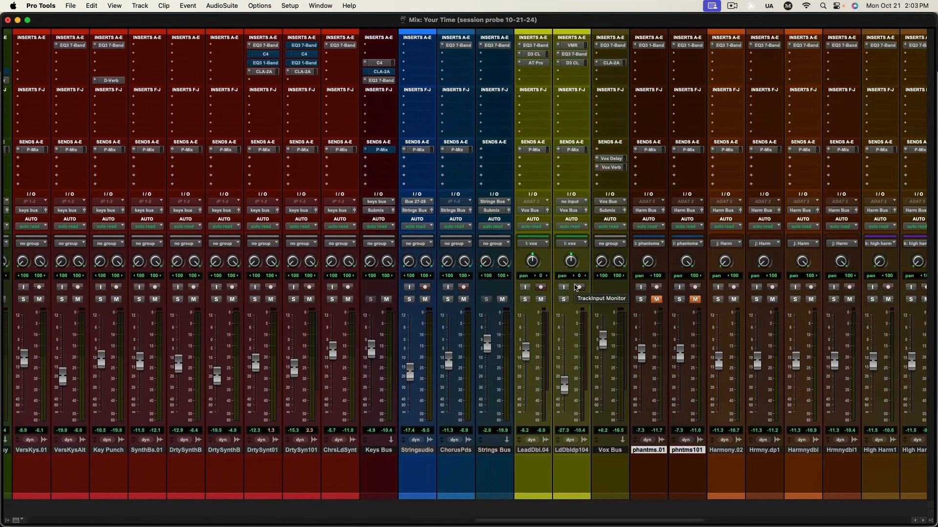
scroll(544, 288, "left", 20)
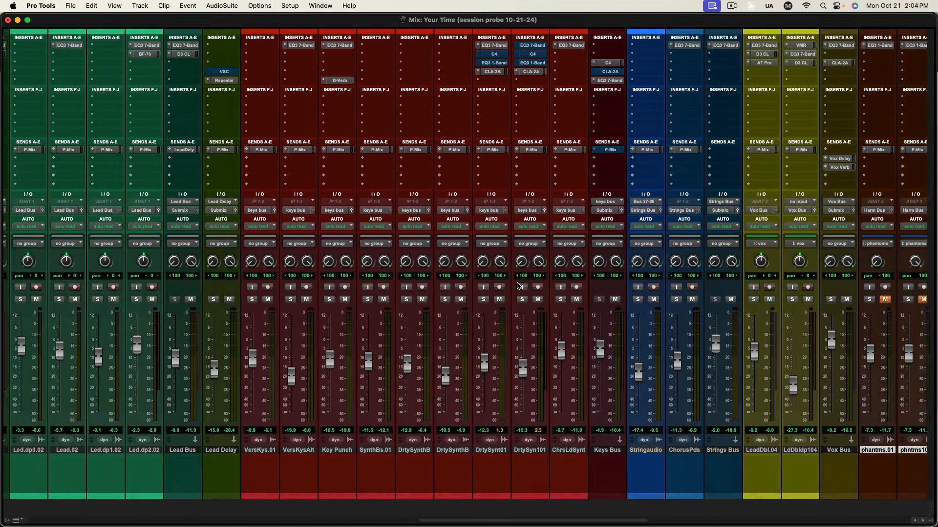
scroll(496, 288, "left", 6)
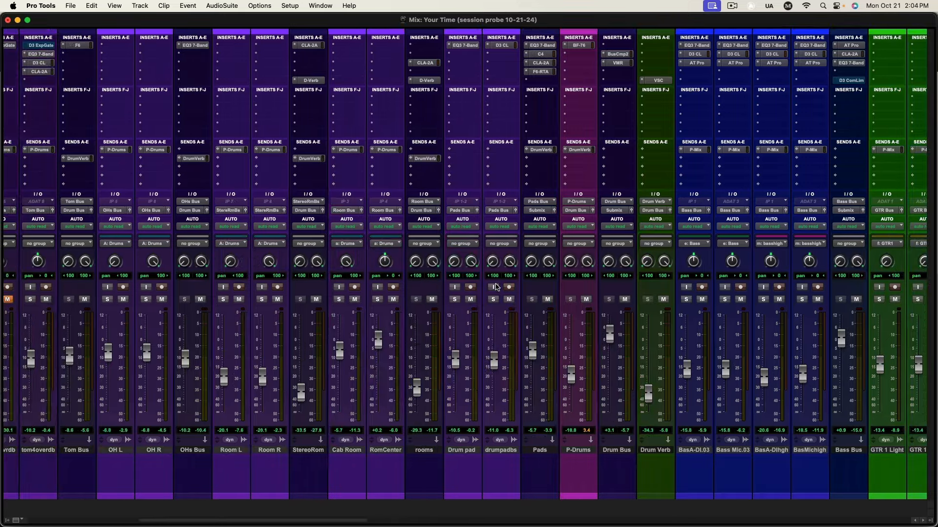
scroll(608, 285, "right", 20)
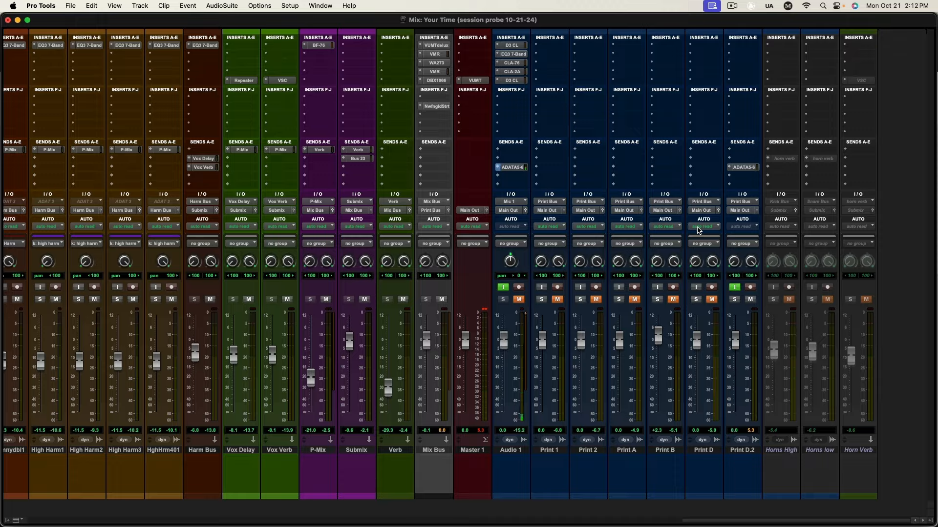
key("super+equal")
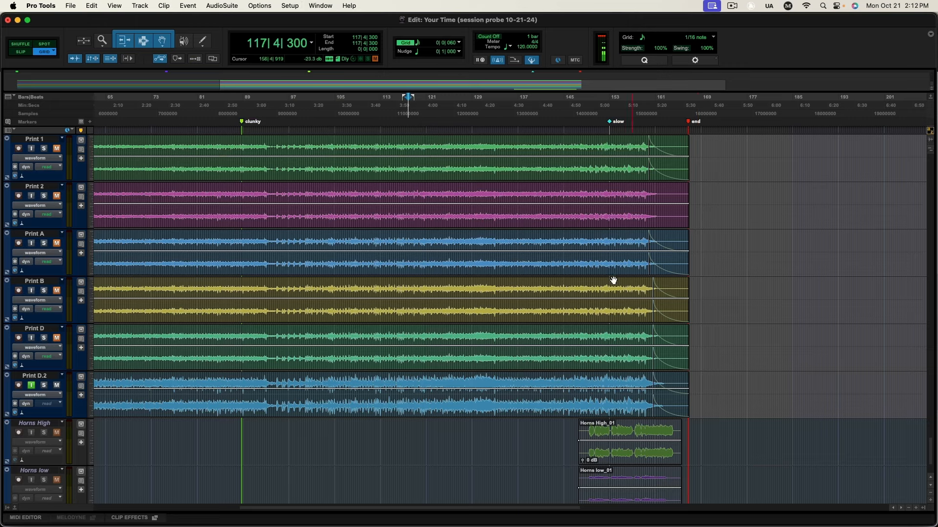
Step: Look back through the Edit window tracks from the print tracks past vocals, keys and leads to the bass and drum buses
scroll(611, 278, "up", 10)
scroll(610, 278, "up", 15)
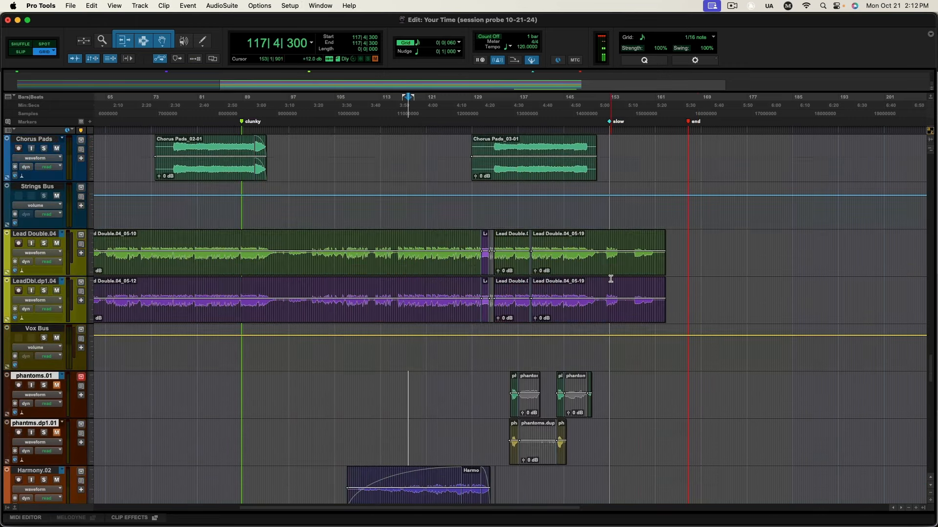
scroll(610, 279, "up", 10)
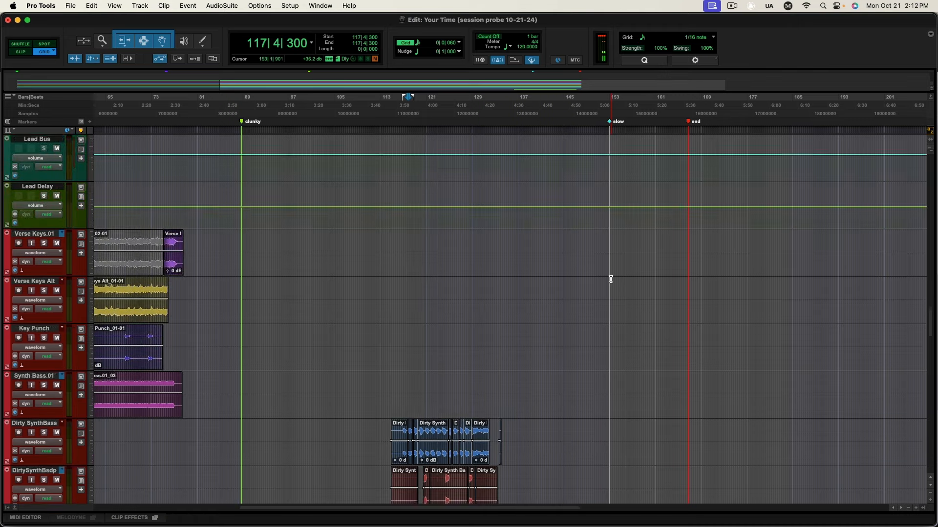
scroll(610, 280, "up", 4)
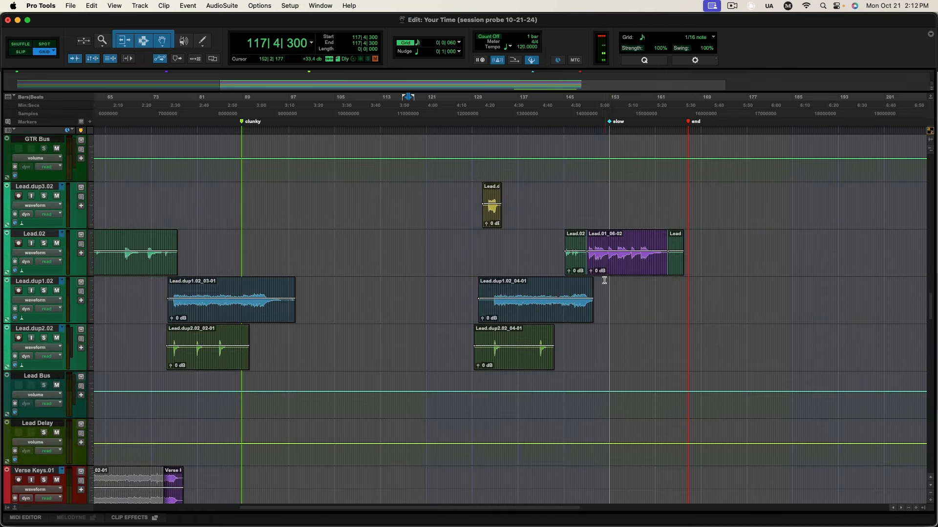
scroll(604, 282, "up", 8)
scroll(603, 281, "up", 8)
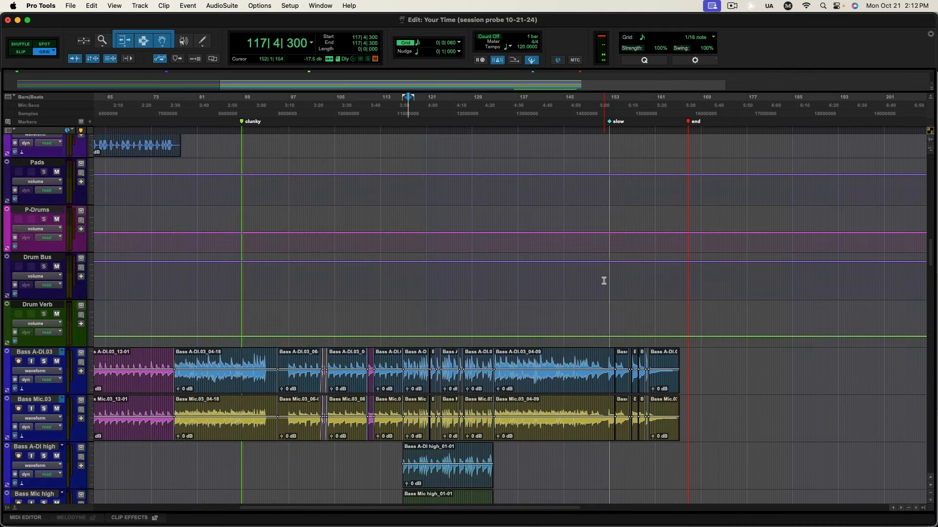
Step: Show the Mix window and review the channel strips from the print tracks back to the drum buses, then the keys and vocals
key("super+equal")
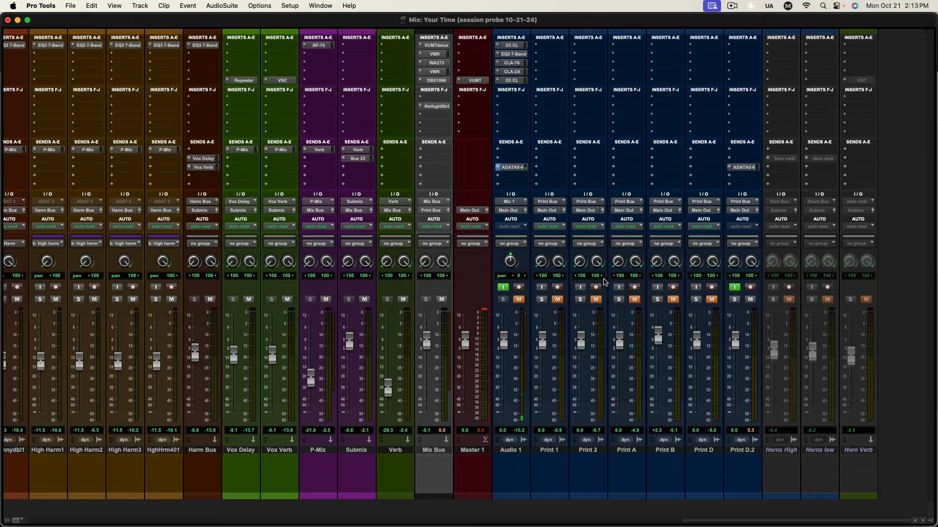
scroll(606, 284, "left", 5)
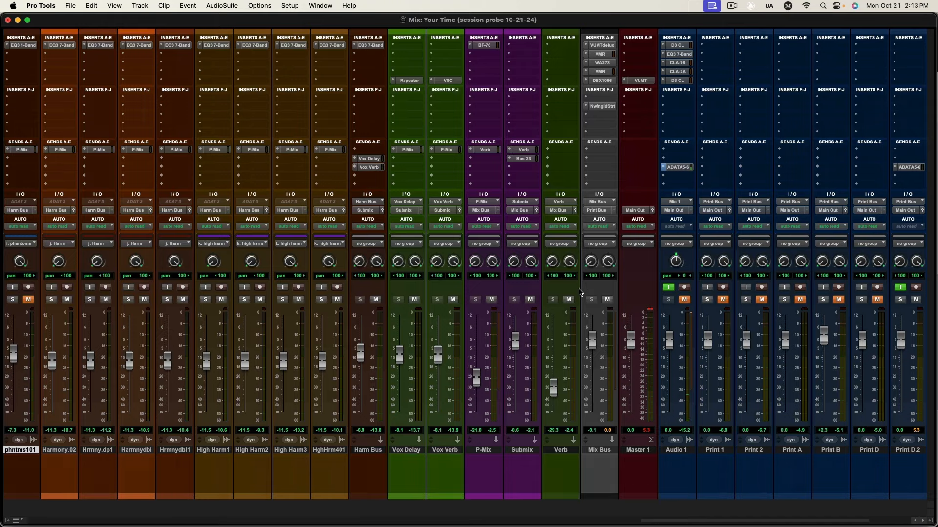
scroll(591, 296, "left", 1)
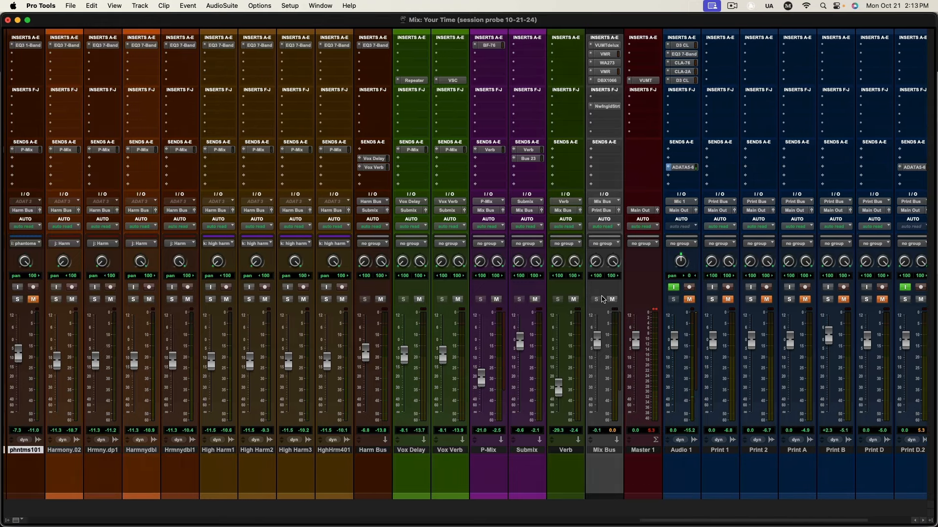
scroll(602, 299, "left", 5)
scroll(611, 288, "left", 7)
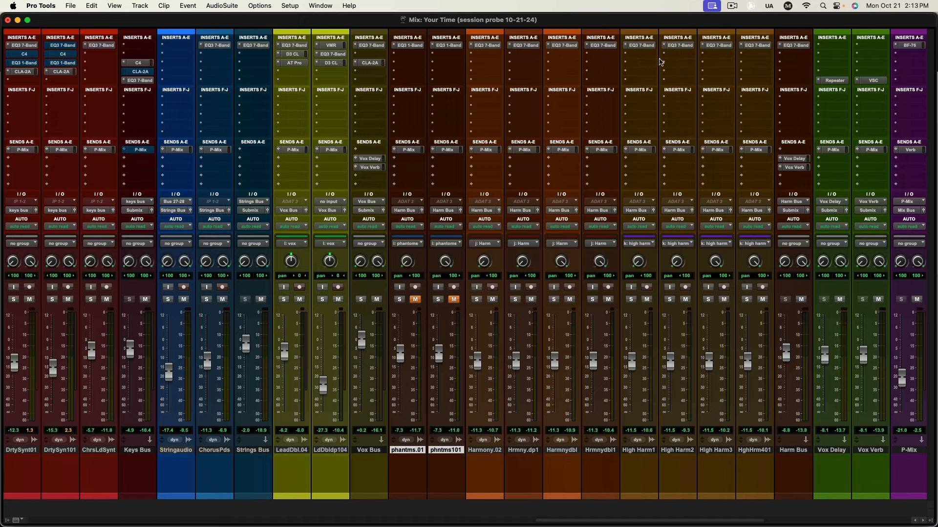
scroll(660, 62, "left", 20)
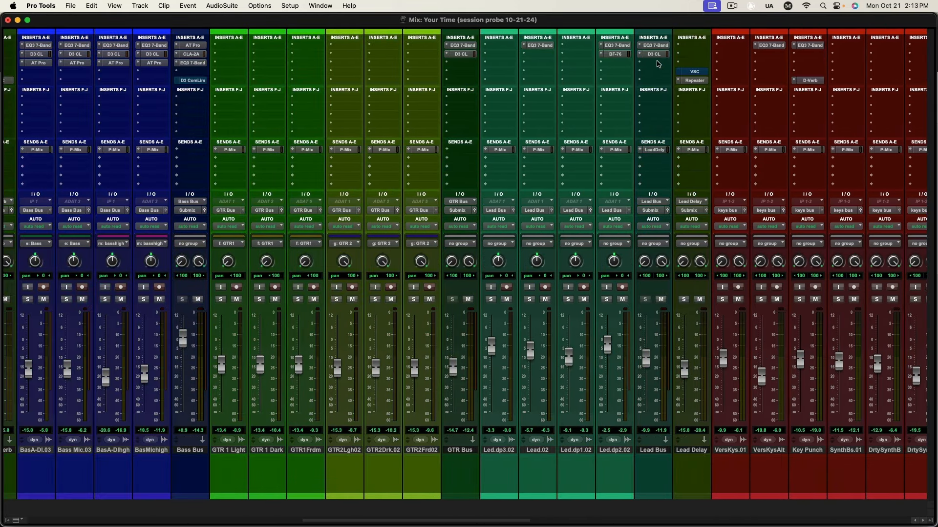
scroll(658, 63, "left", 5)
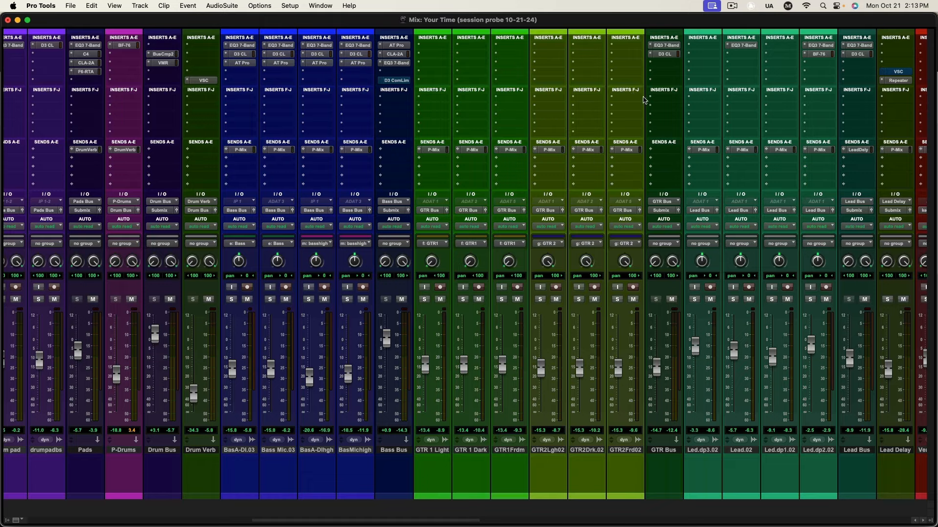
scroll(645, 100, "right", 20)
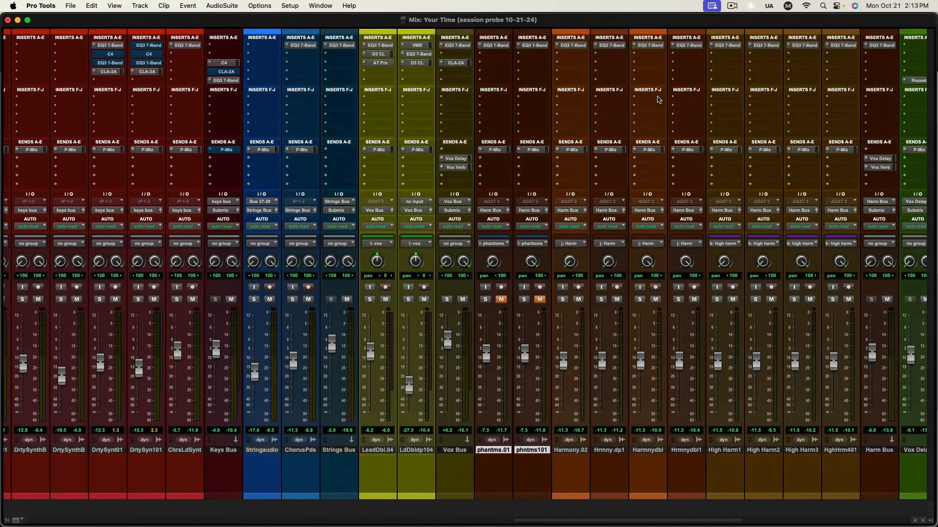